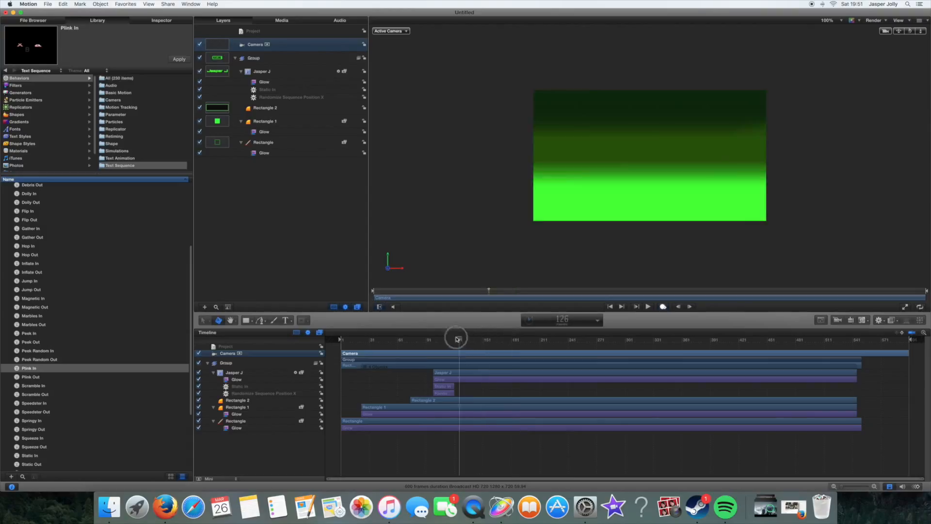
Step: Play back the finished text animation and preview the rendered Untitled.mov in QuickTime Player, returning to Motion
key(space)
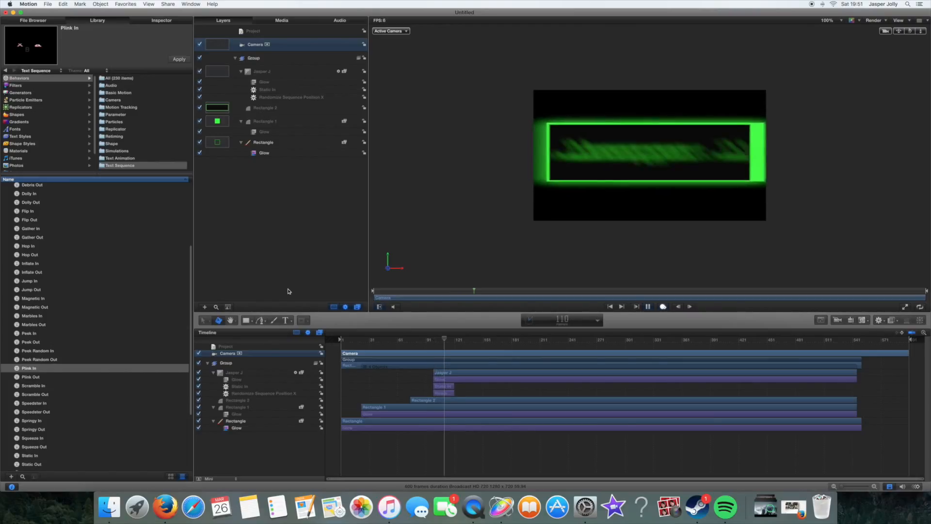
key(space)
click(474, 507)
drag(220, 285, 132, 275)
key(space)
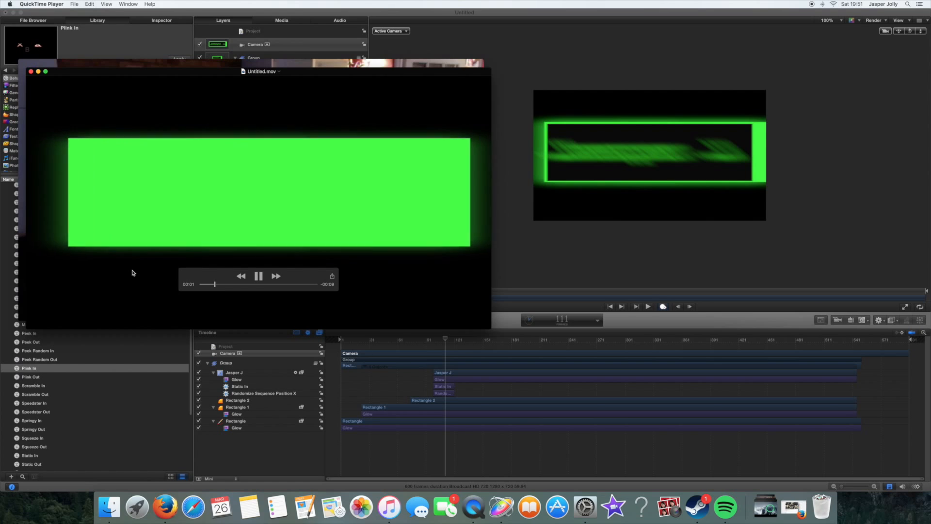
key(space)
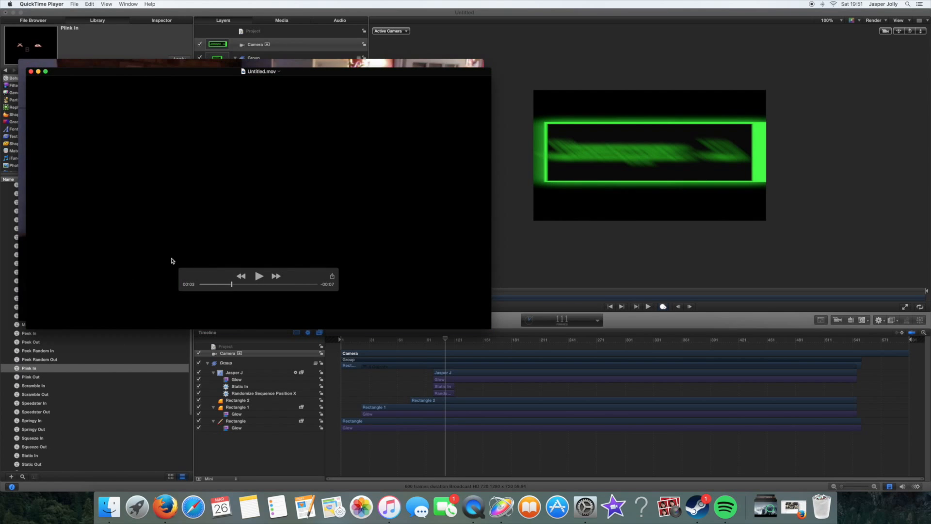
click(608, 261)
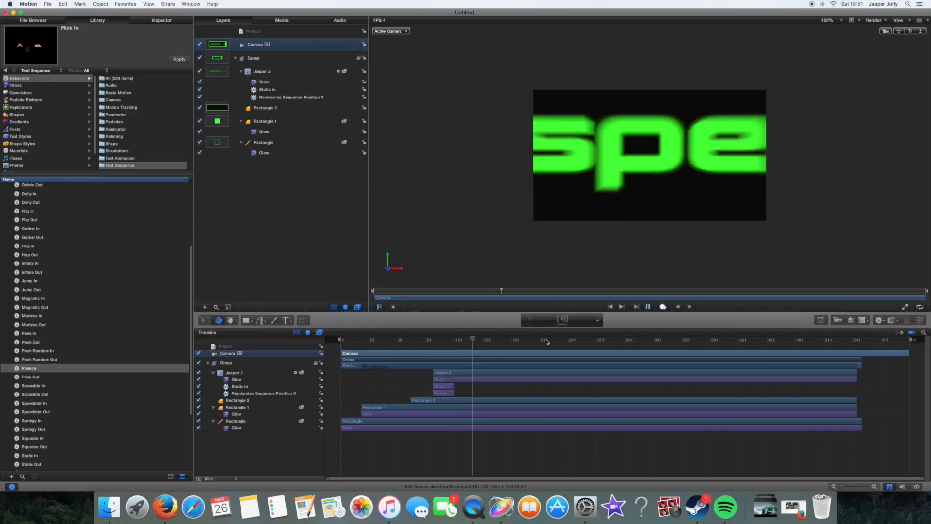
Step: Delete the existing group and camera to empty the project, and return the playhead to frame 1
drag(556, 341, 392, 417)
click(352, 361)
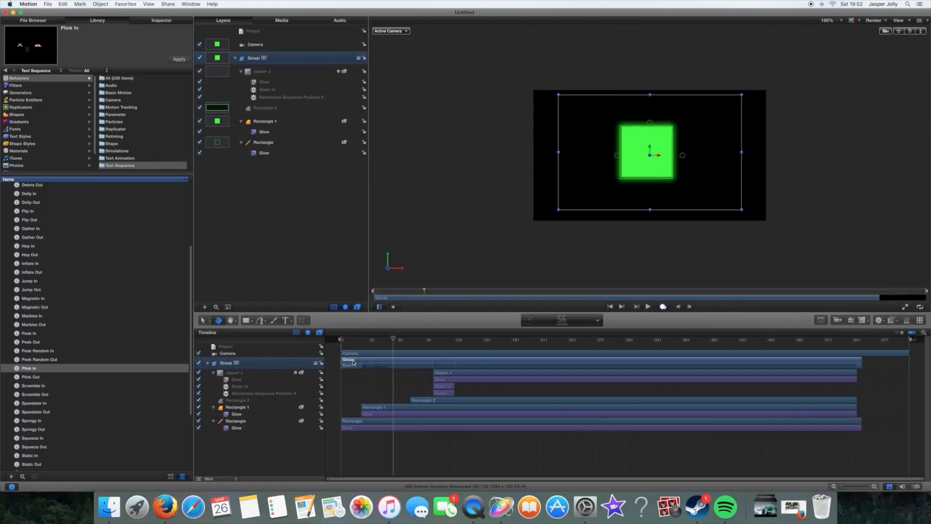
key(Delete)
click(361, 358)
key(Delete)
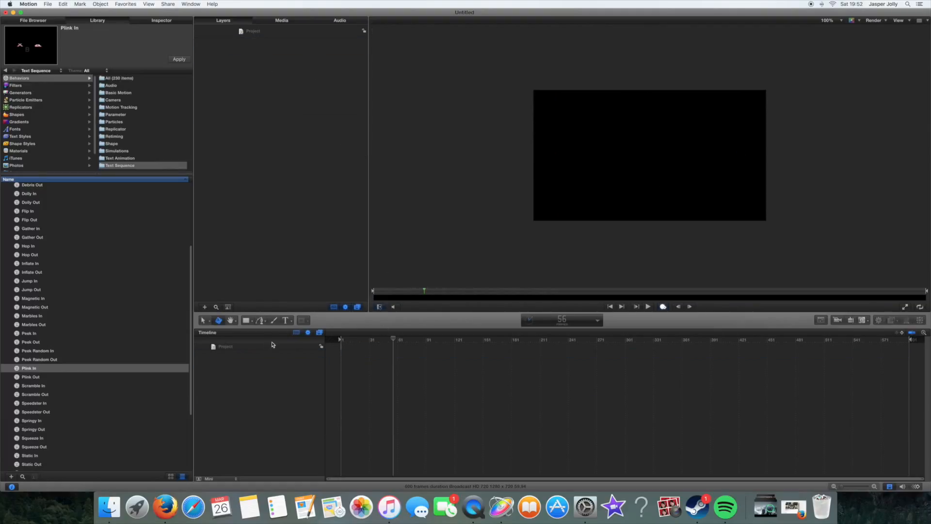
drag(395, 339, 274, 326)
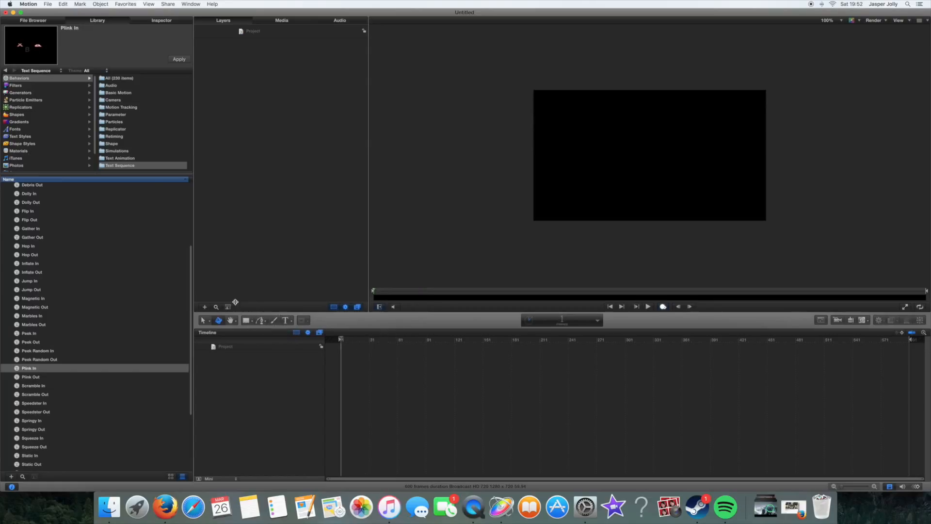
Step: Turn on keyframe recording and confirm its recording options with Keyframe Thinning off
double_click(663, 307)
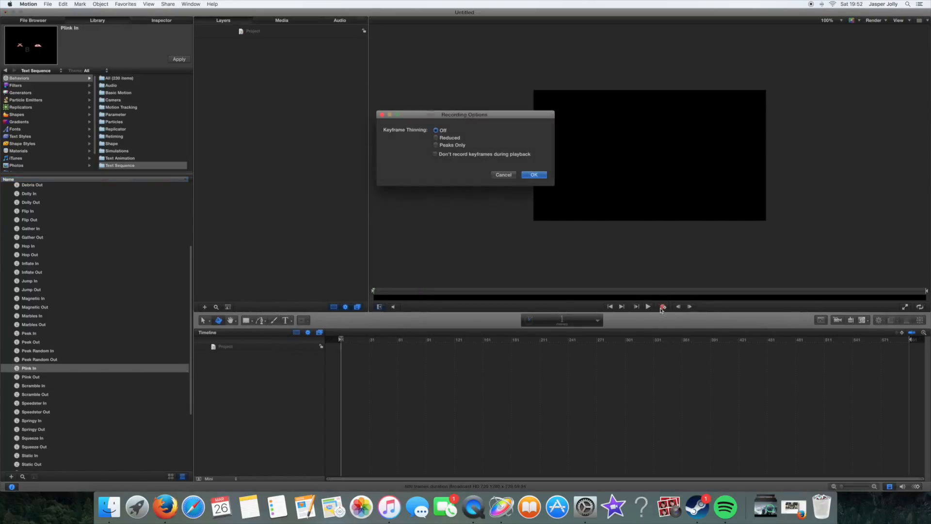
click(525, 173)
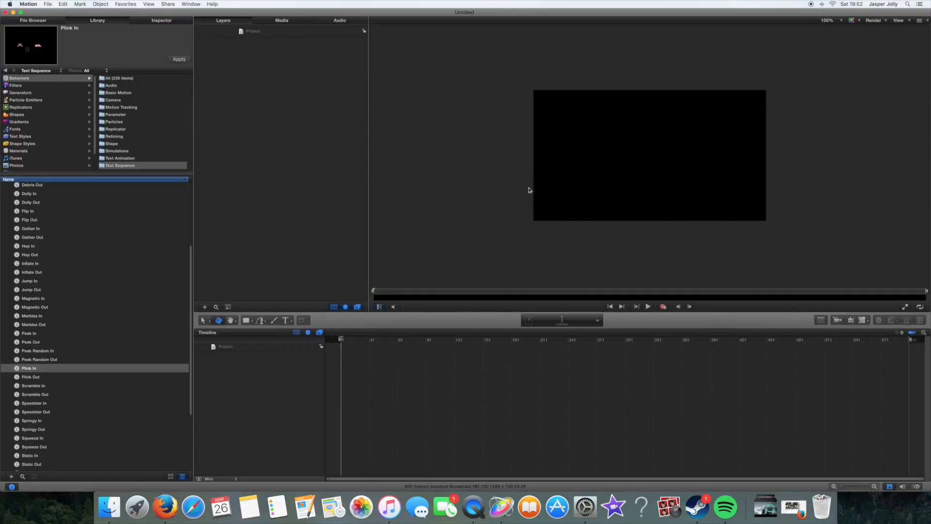
double_click(664, 306)
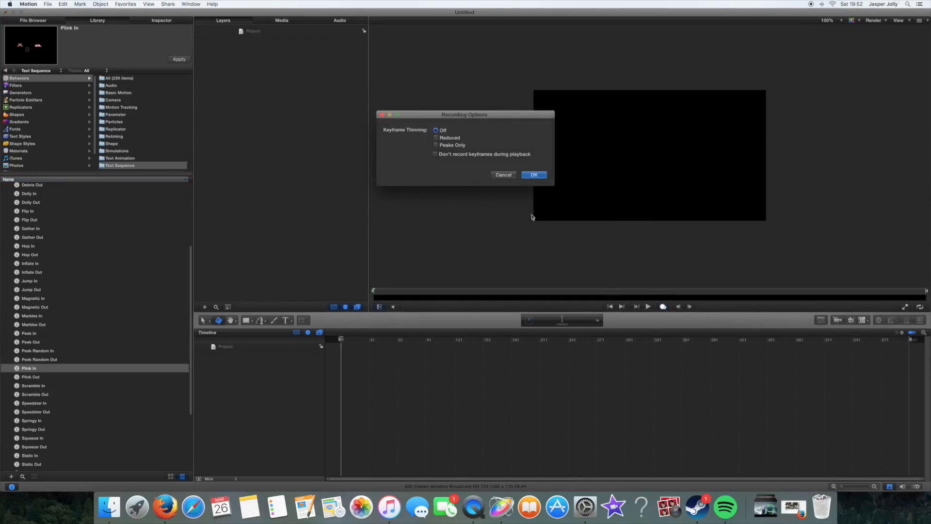
click(448, 155)
click(534, 175)
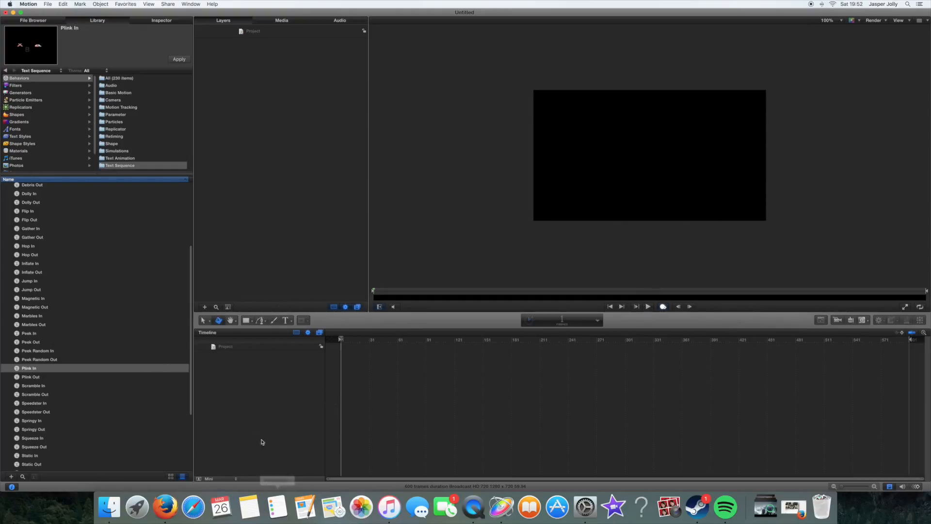
Step: Draw a white square in the upper-left area of the canvas and show its shape style settings
click(248, 319)
drag(556, 102, 611, 160)
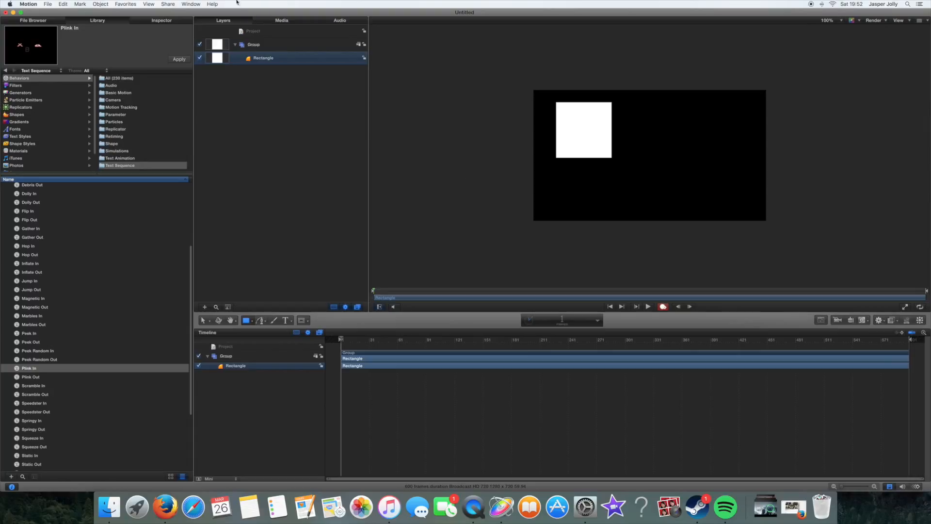
click(140, 22)
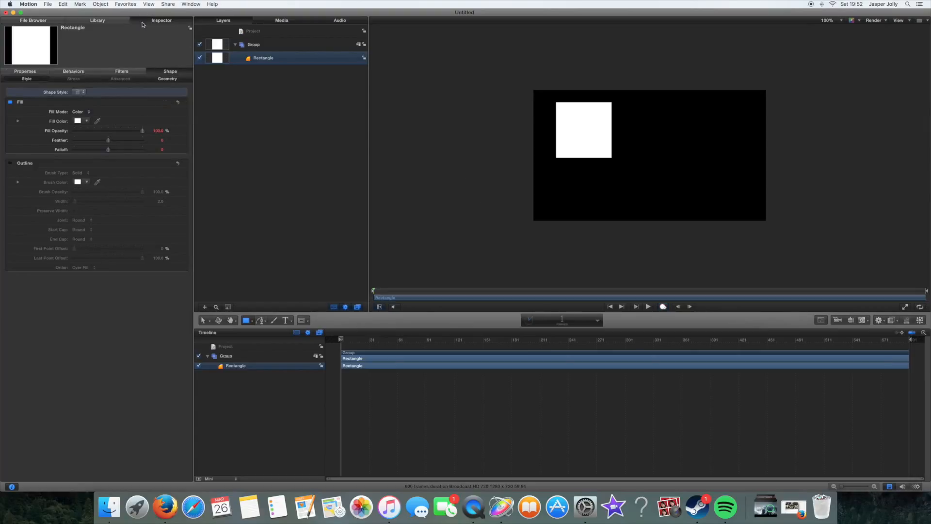
click(97, 21)
click(162, 21)
click(34, 22)
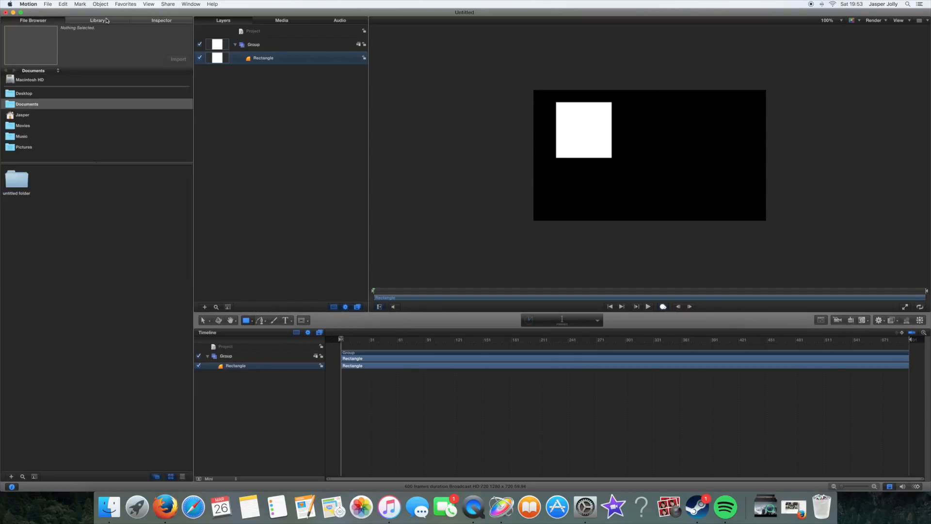
click(170, 22)
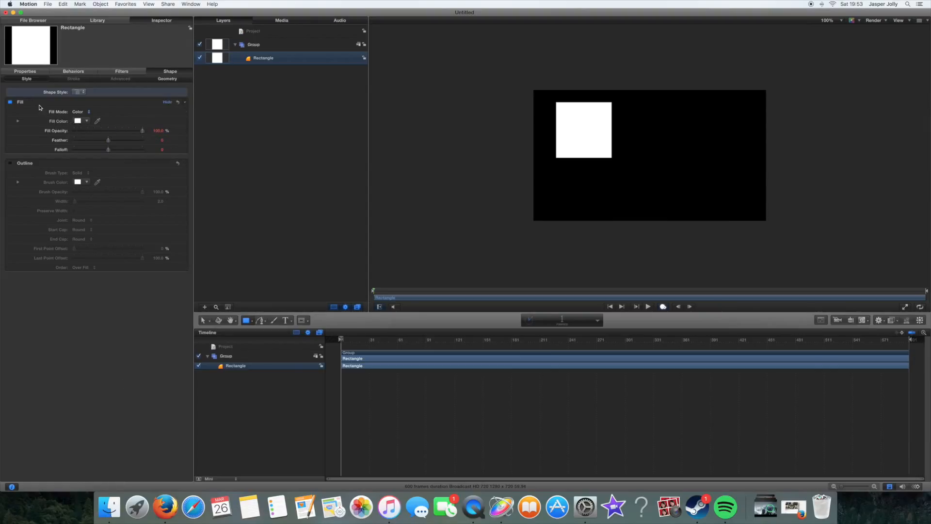
Step: Turn off the square's fill and give it a solid green outline with a width of 1
click(10, 102)
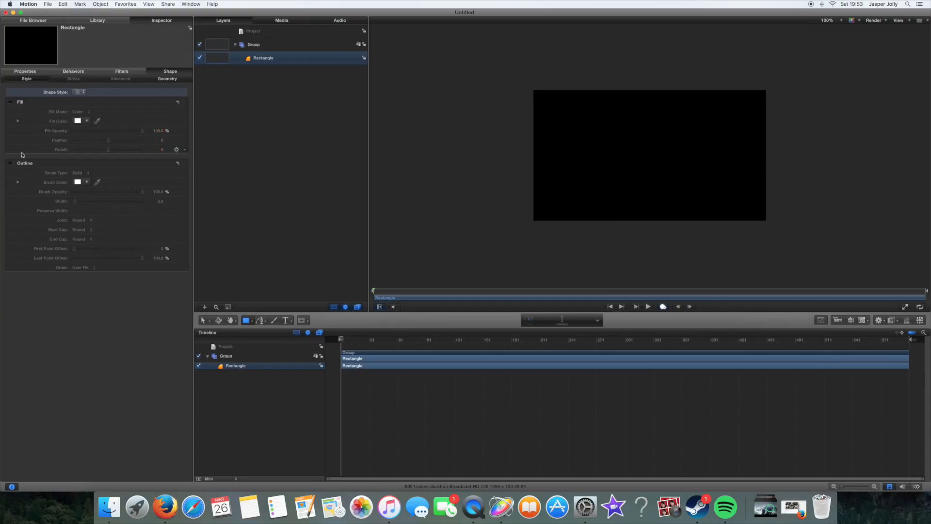
click(10, 163)
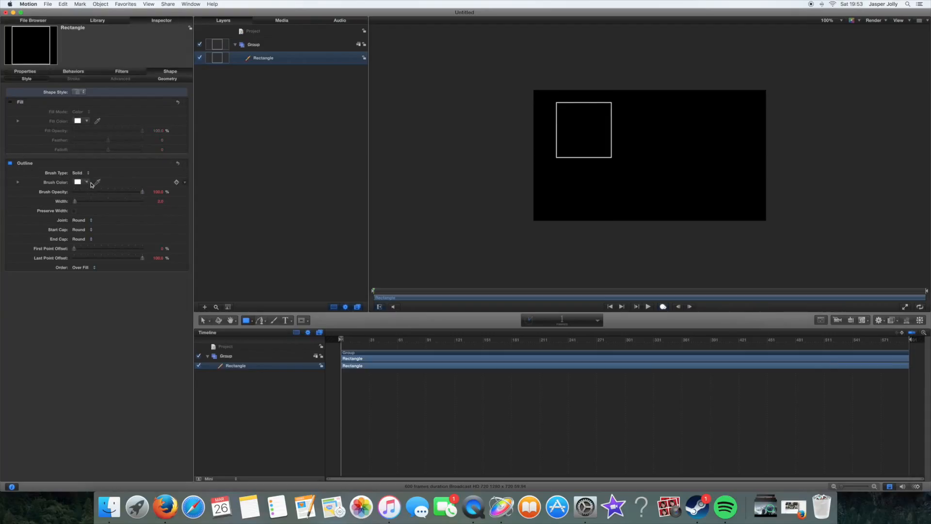
drag(87, 184, 123, 206)
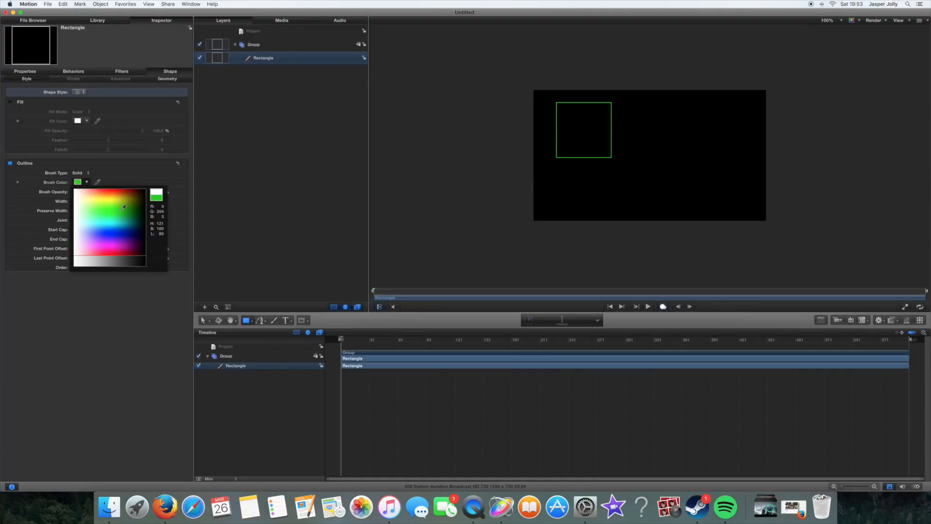
mouse_move(124, 208)
mouse_down()
mouse_move(79, 205)
mouse_move(192, 215)
mouse_move(31, 214)
mouse_move(30, 225)
mouse_up()
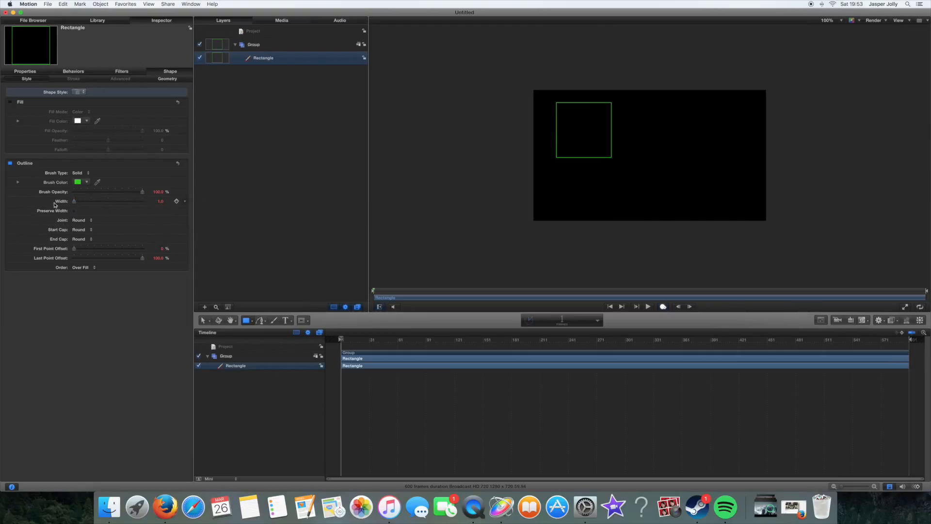
mouse_move(76, 203)
mouse_down()
mouse_move(83, 202)
mouse_move(65, 202)
mouse_move(73, 203)
mouse_up()
drag(74, 249, 42, 272)
Step: Move the square near the centre of the canvas and scale it up until it extends beyond the canvas height
click(203, 319)
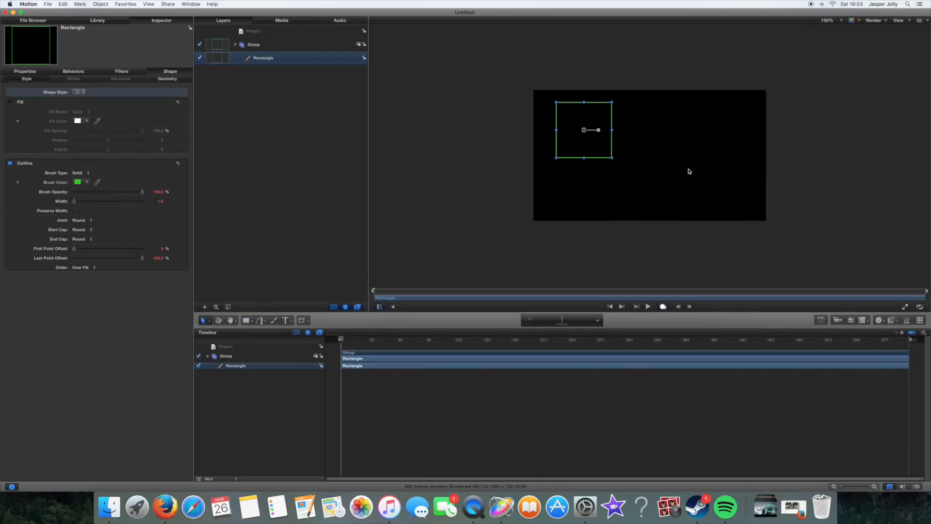
drag(586, 132, 655, 146)
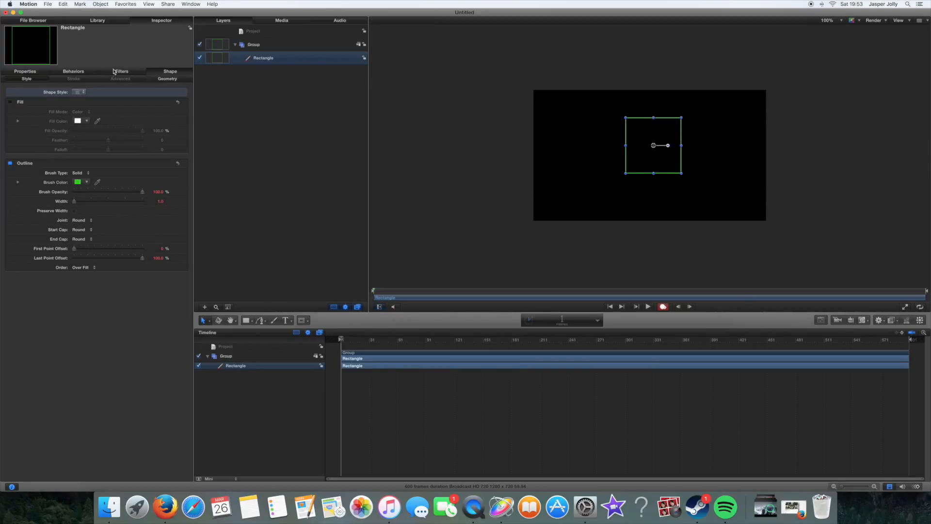
click(39, 73)
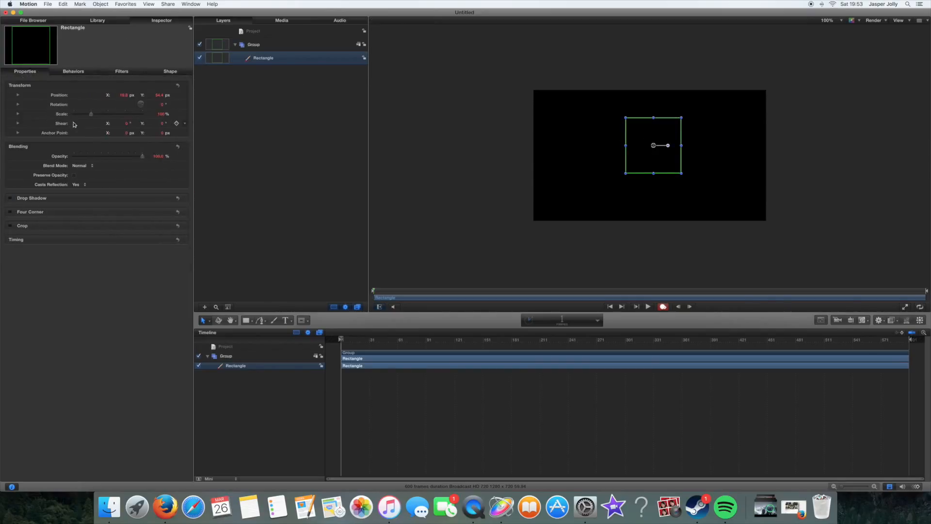
drag(92, 114, 65, 114)
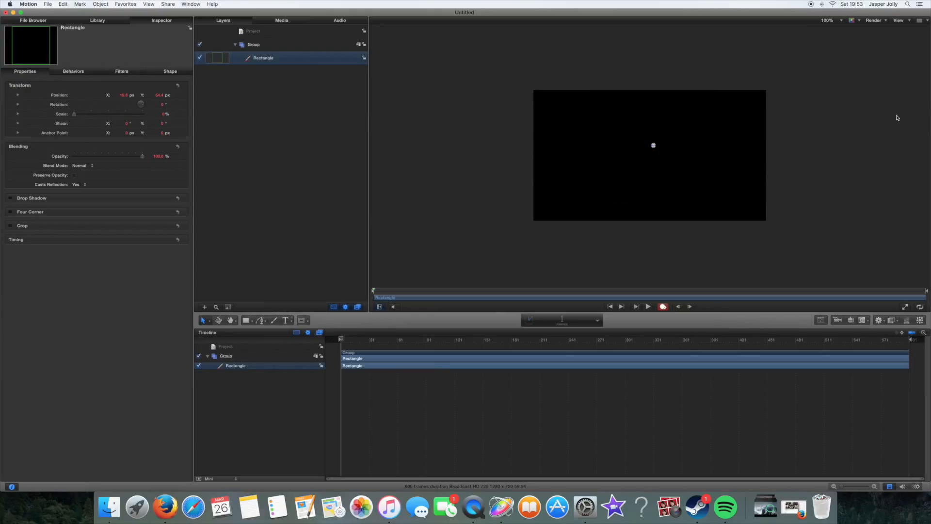
click(124, 115)
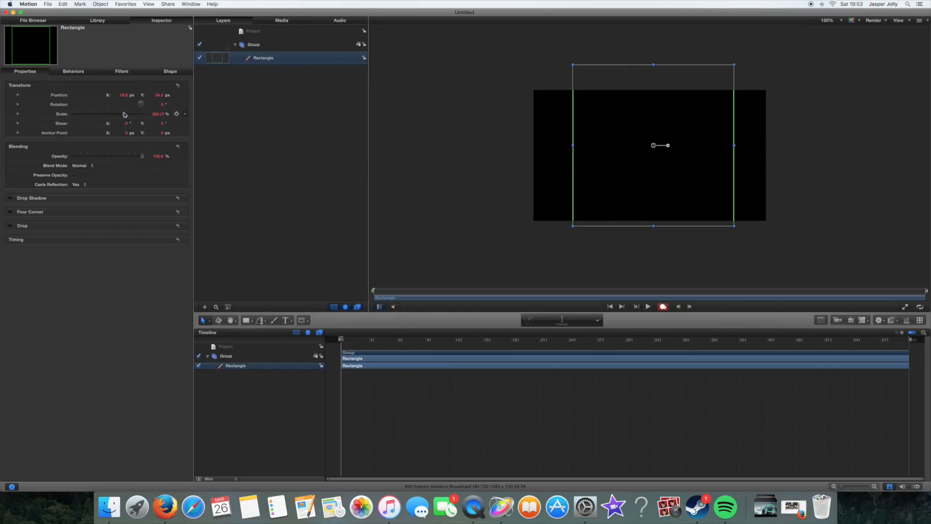
Step: Switch the square to Transform 3D and apply the Glow filter to it
right_click(609, 142)
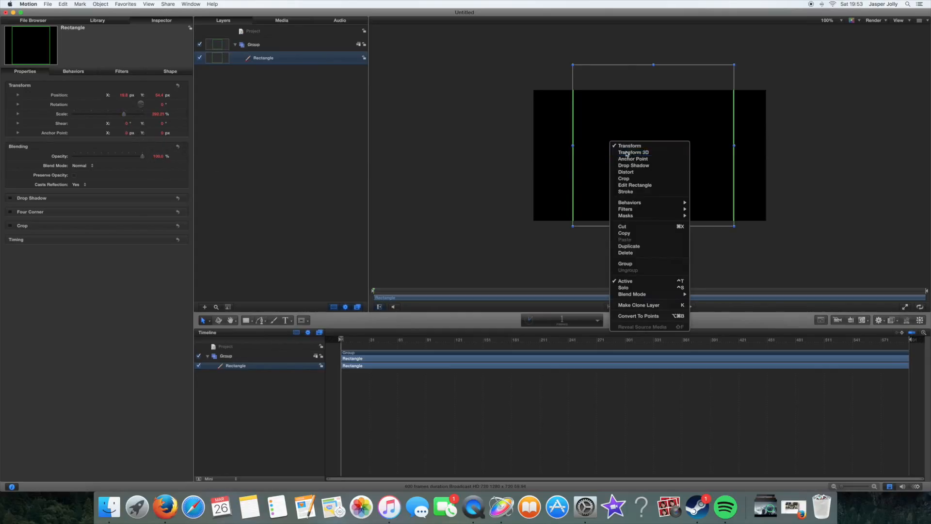
click(630, 152)
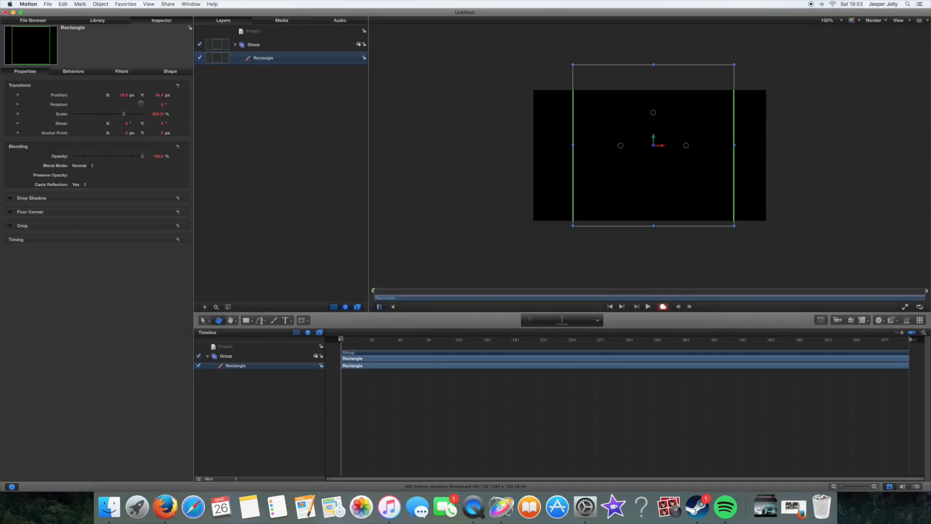
click(93, 20)
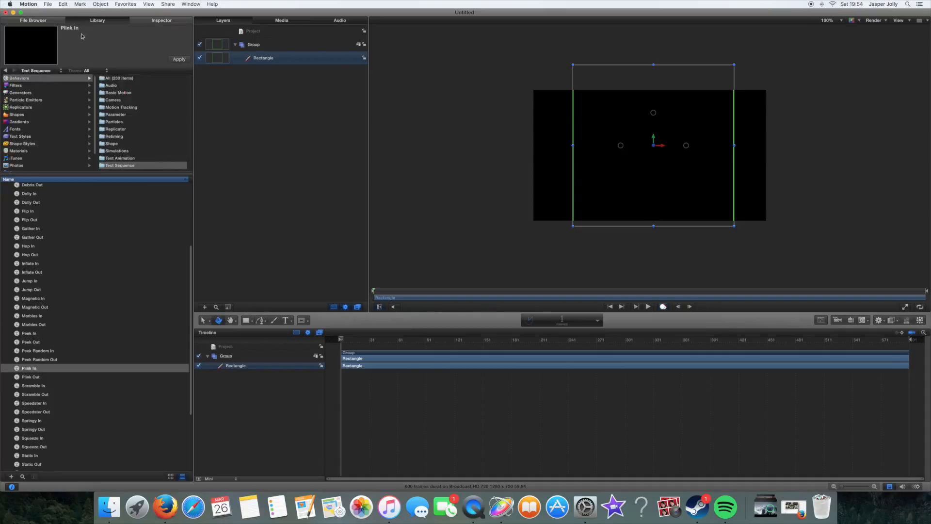
click(20, 86)
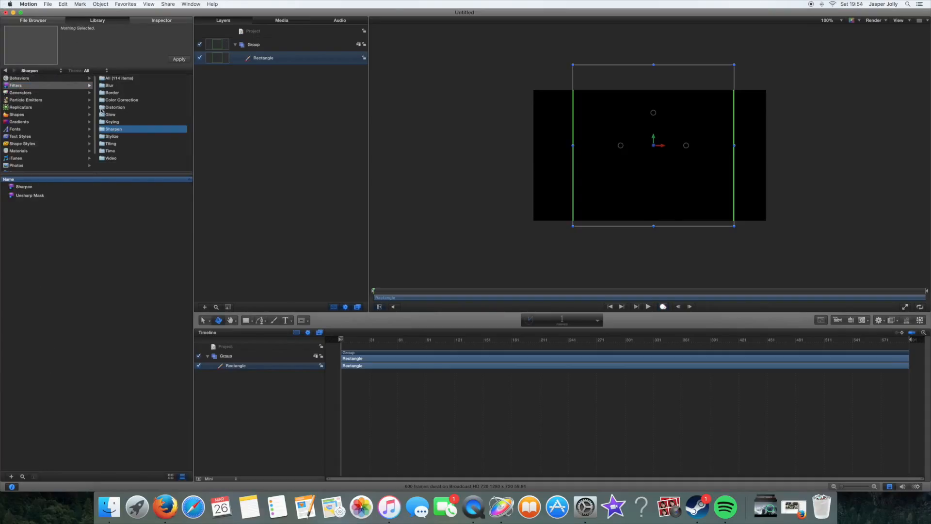
click(107, 115)
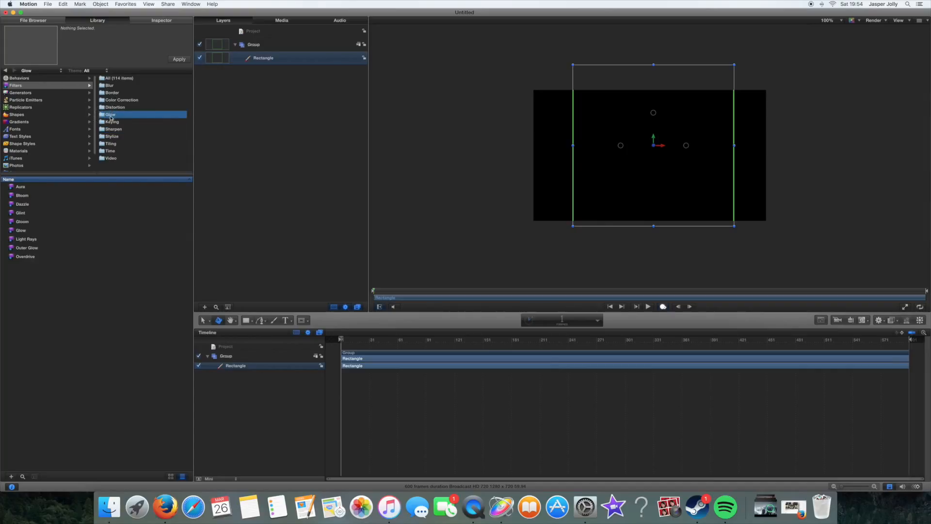
drag(25, 231, 211, 68)
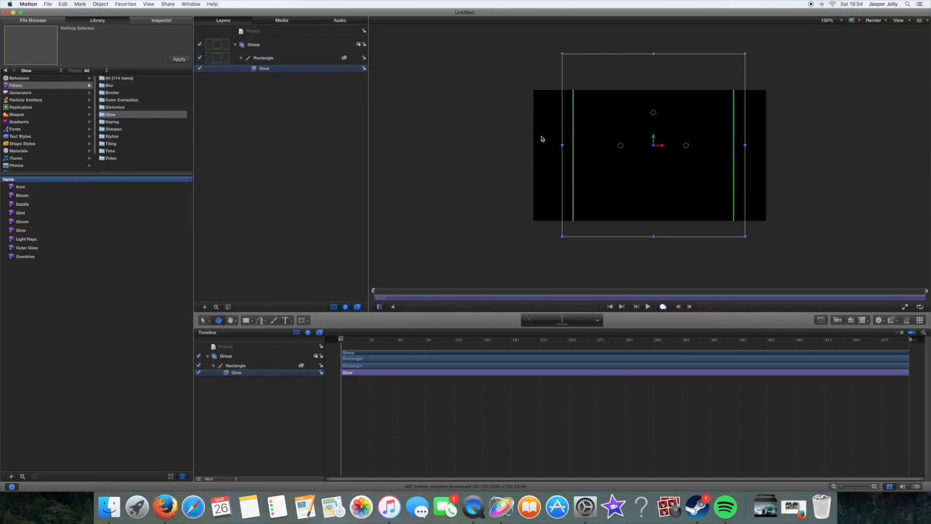
Step: Set the glow's Radius to 100, Opacity to 3.0, Softness to 1.0 and Threshold to about 0.6
click(156, 19)
drag(80, 95, 212, 92)
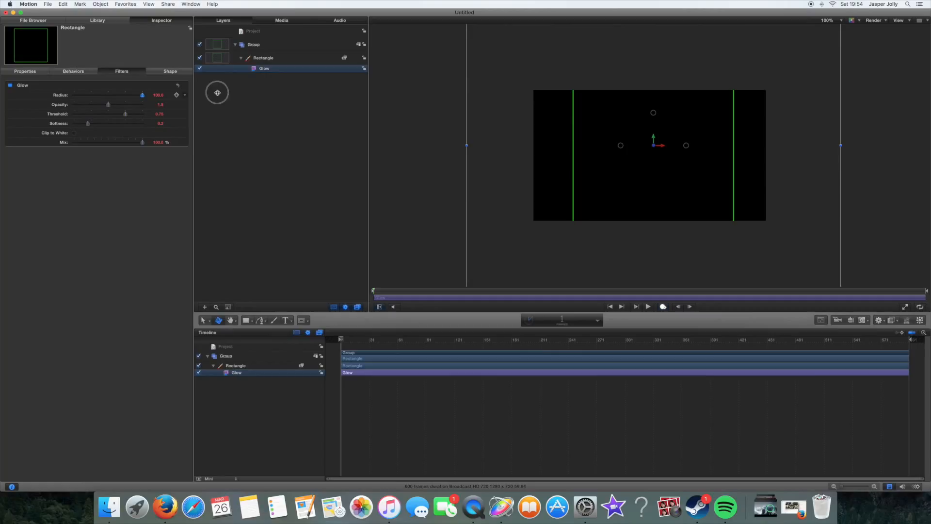
drag(111, 103, 212, 108)
drag(88, 123, 314, 121)
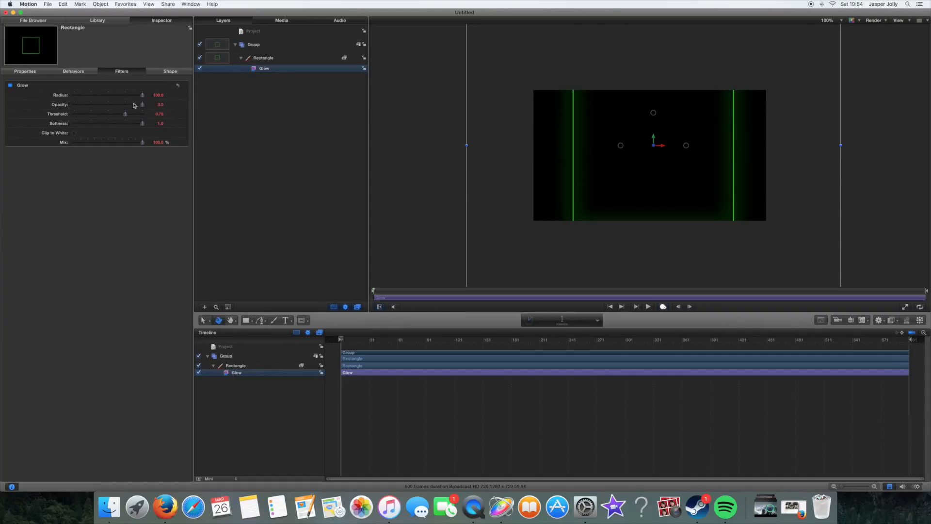
mouse_move(122, 115)
mouse_down()
mouse_move(90, 119)
mouse_move(116, 119)
mouse_up()
Step: Set the square's scale to 0% at frame 1 and enlarge it slightly at frame 4
click(25, 72)
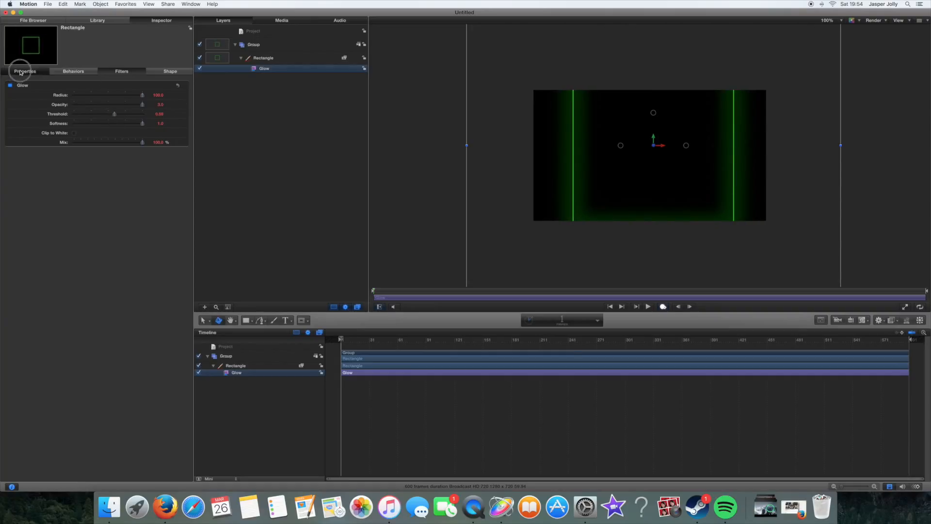
drag(118, 116, 57, 119)
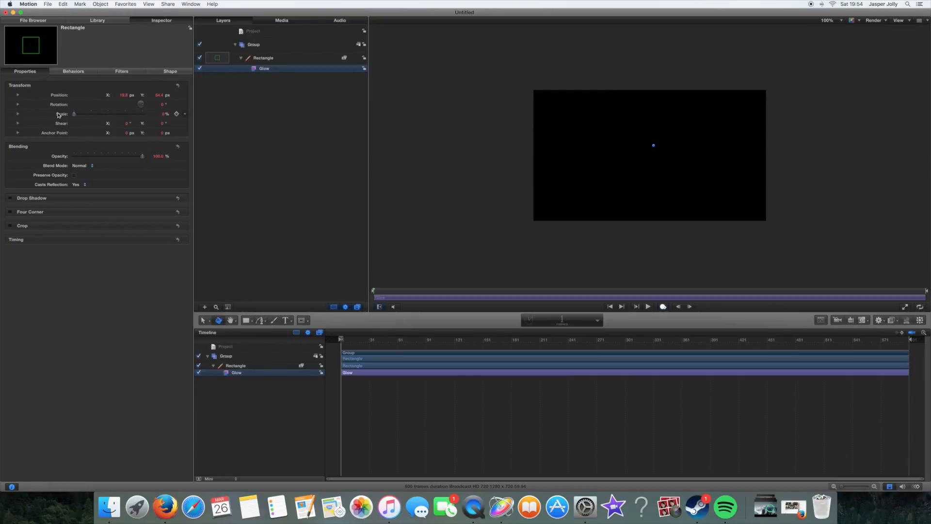
key(Right)
key(Right)
key(Right)
drag(75, 117, 76, 116)
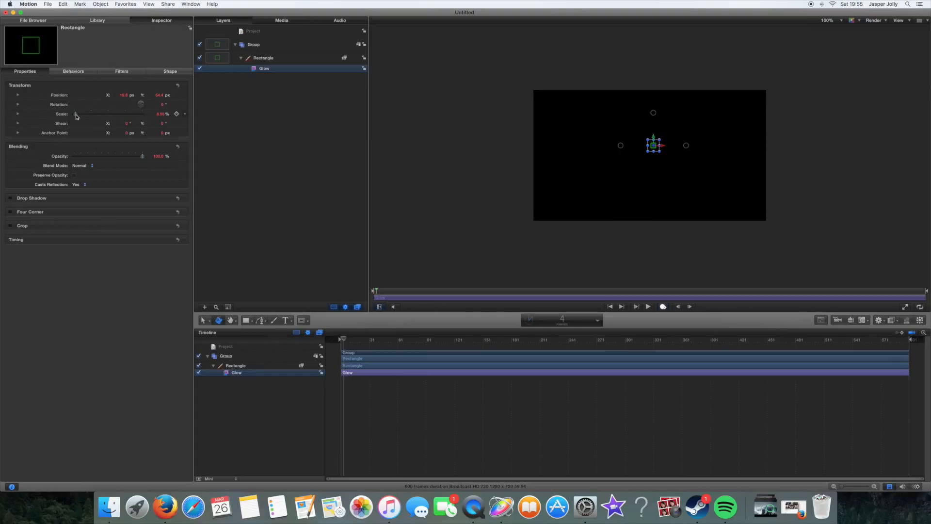
Step: Enlarge the outlined square's scale to about 81% at frame 22 and about 142% at frame 28
click(76, 115)
drag(76, 115, 89, 116)
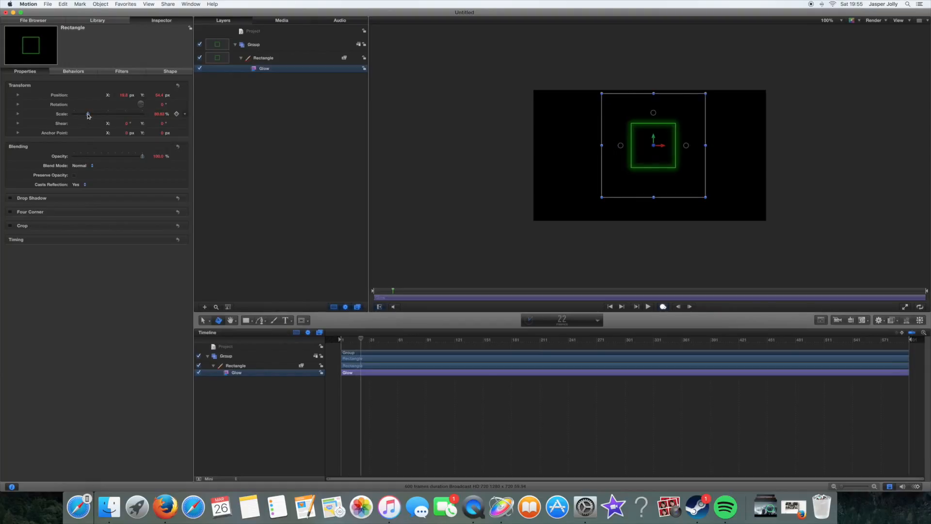
drag(89, 115, 99, 114)
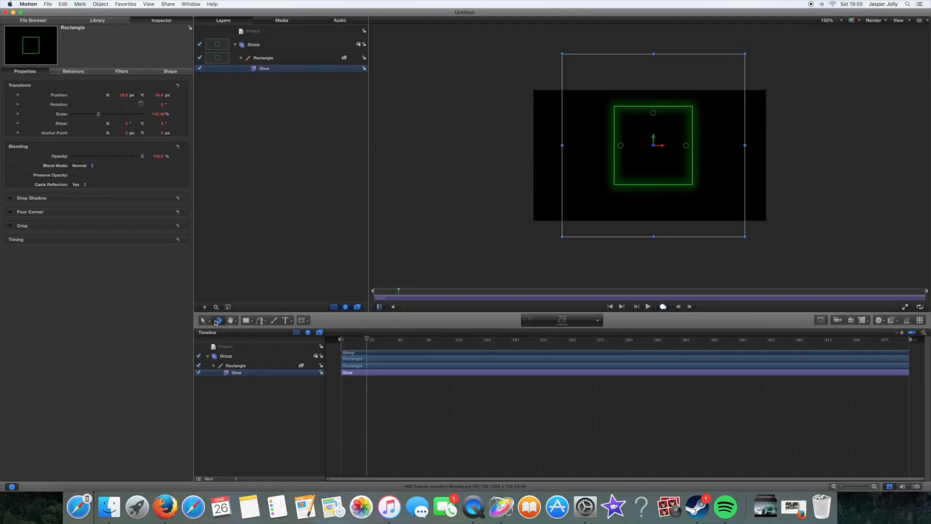
Step: Draw a filled square at frame 28 and position it over the outlined square
click(247, 320)
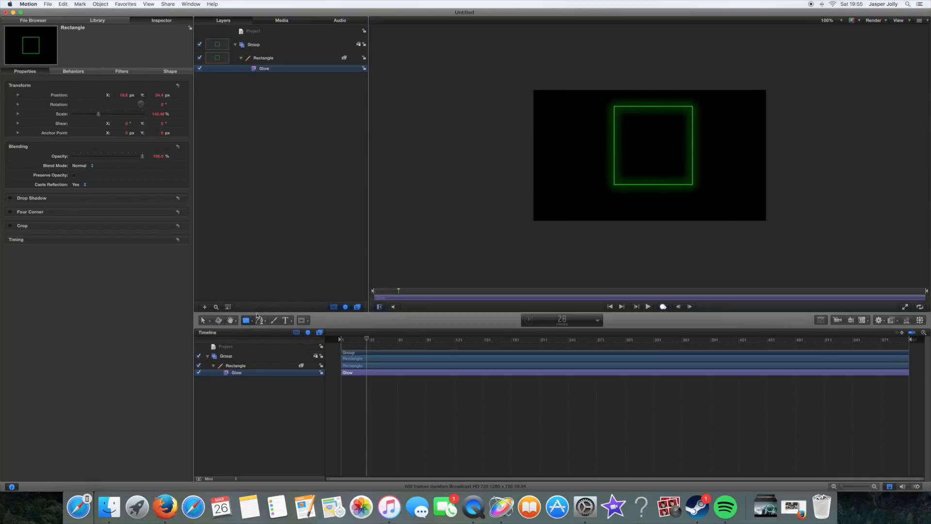
drag(614, 103, 700, 140)
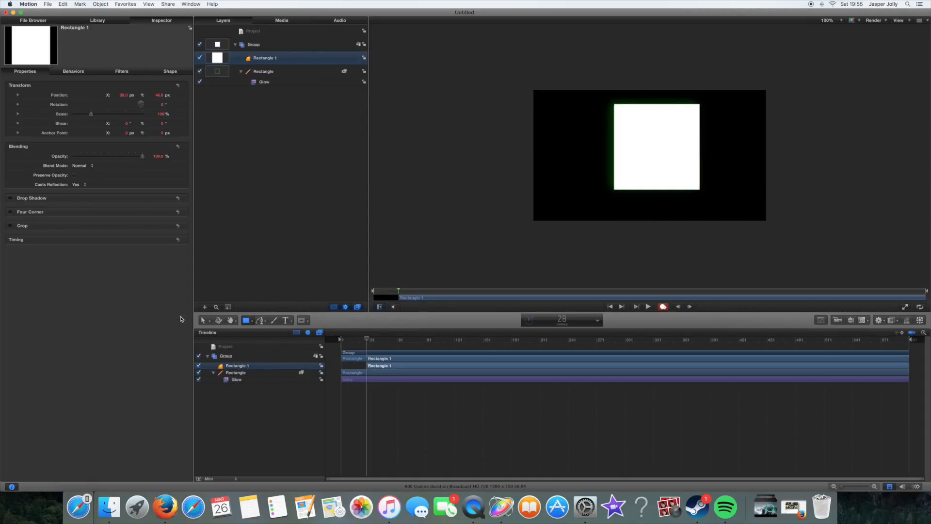
click(202, 321)
drag(667, 165, 660, 173)
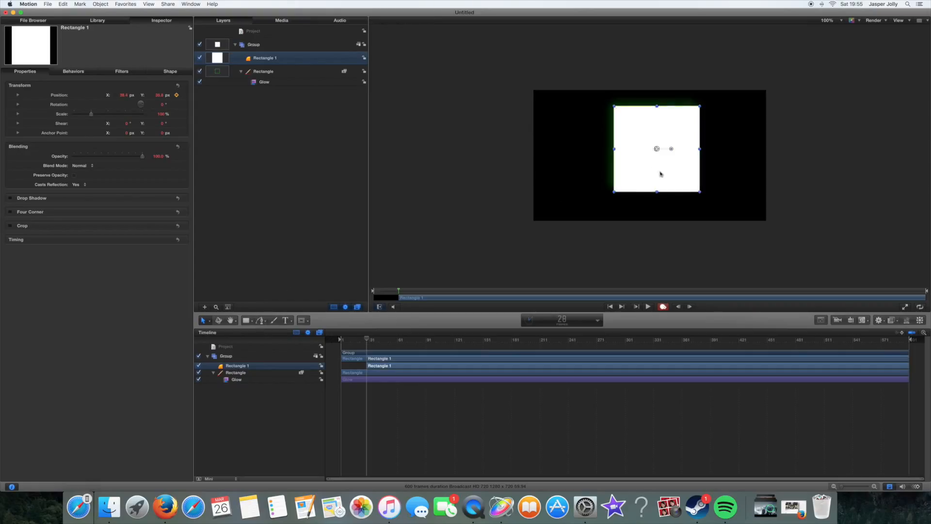
click(457, 246)
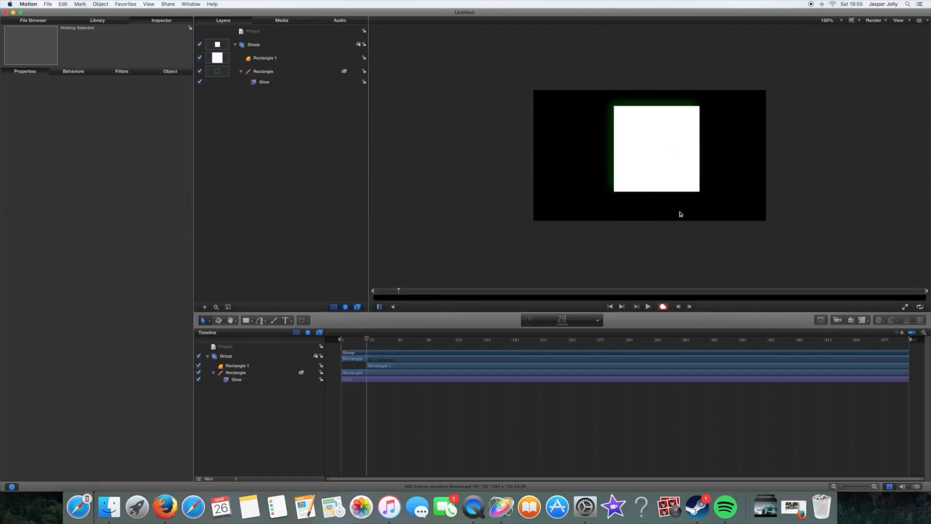
Step: Change the filled square's fill colour to bright green
click(669, 173)
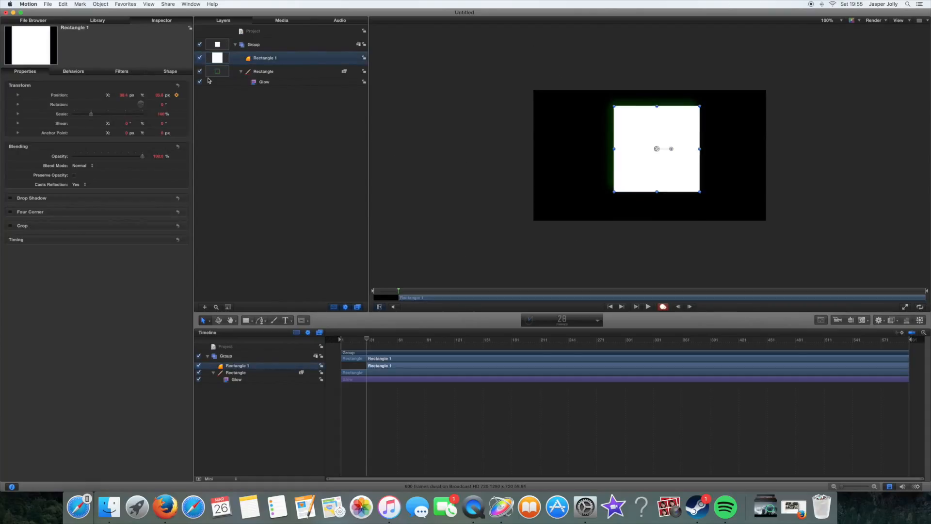
click(159, 74)
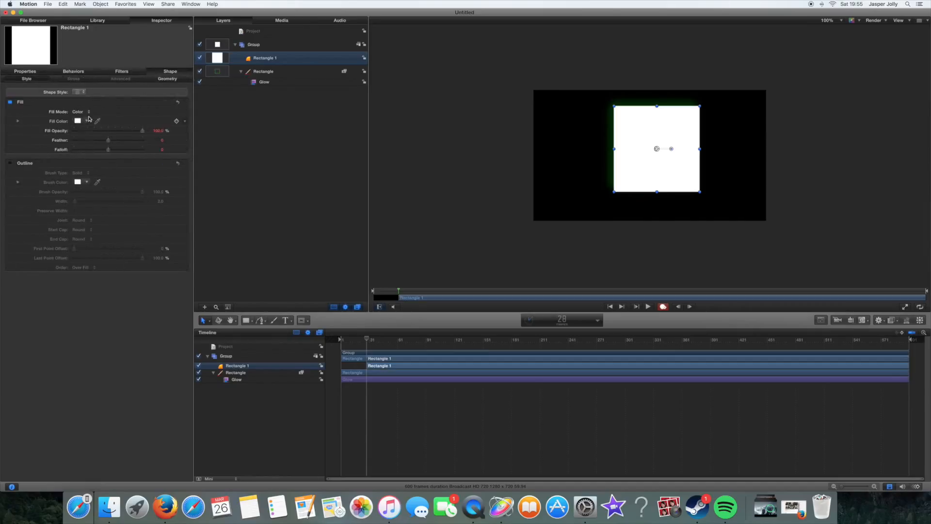
click(86, 121)
drag(95, 148, 117, 145)
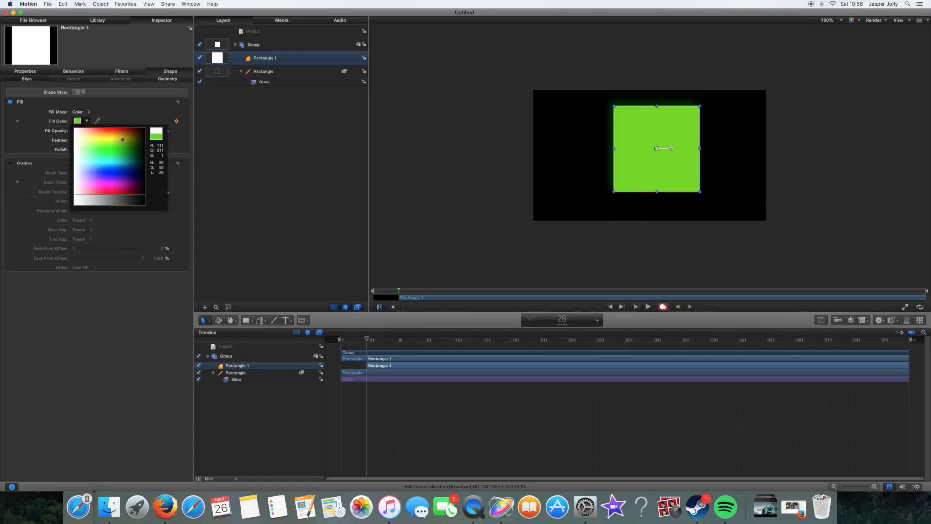
click(117, 147)
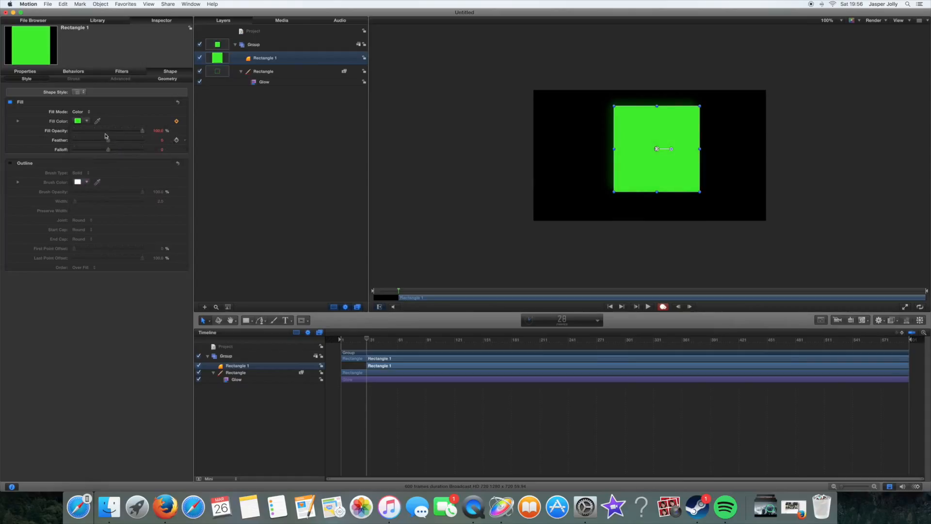
Step: Add a Glow filter to the filled square, placing it under Rectangle 1 in the layers
click(93, 20)
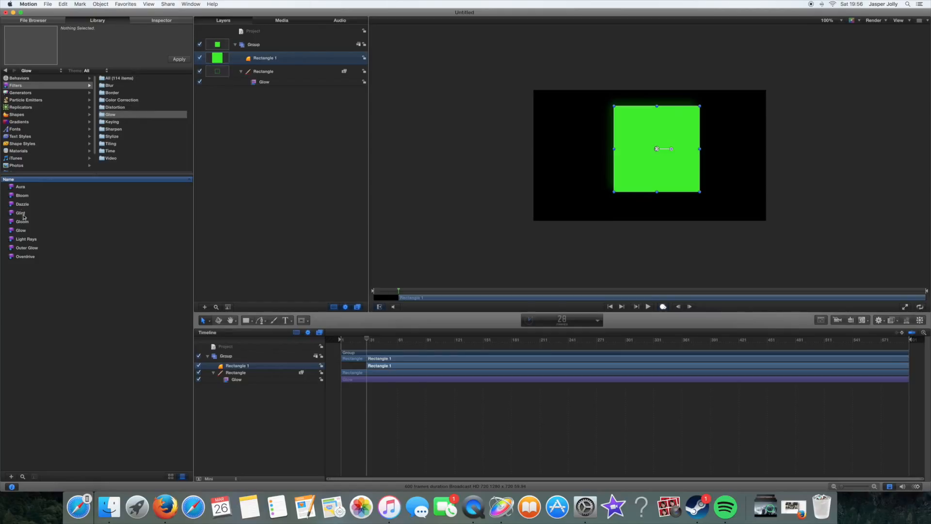
drag(28, 228, 290, 71)
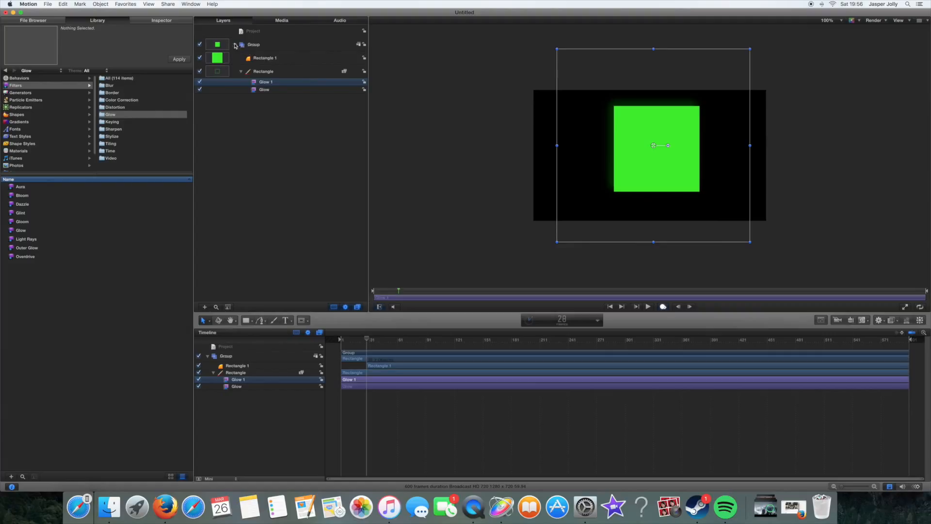
drag(268, 86, 257, 64)
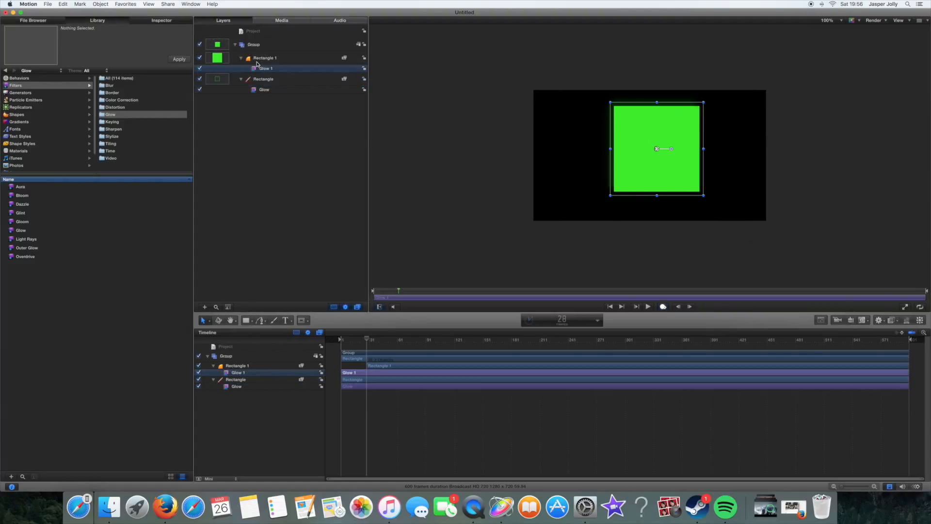
Step: Set the filled square's glow to Radius 100, Opacity 3.0, Threshold about 0.67 and Softness 1.0
click(183, 20)
drag(170, 95, 340, 108)
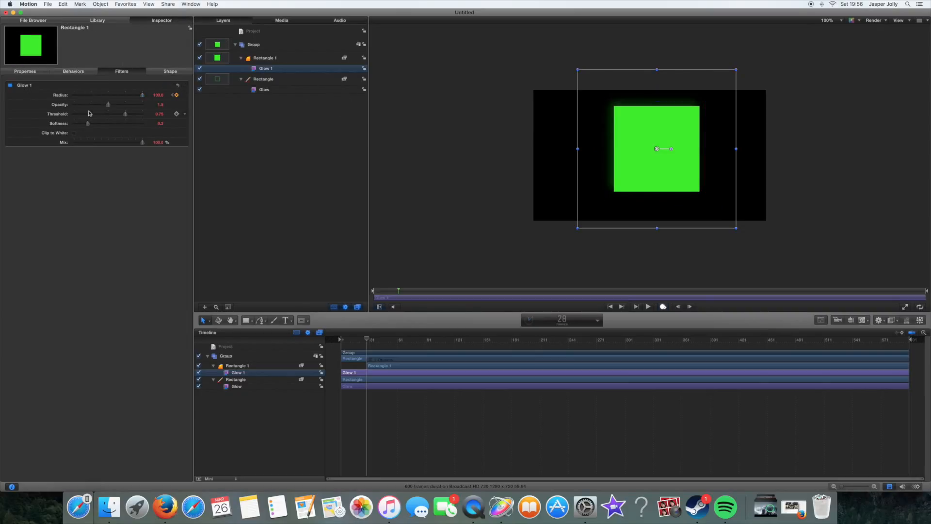
drag(108, 105, 306, 127)
drag(126, 114, 287, 140)
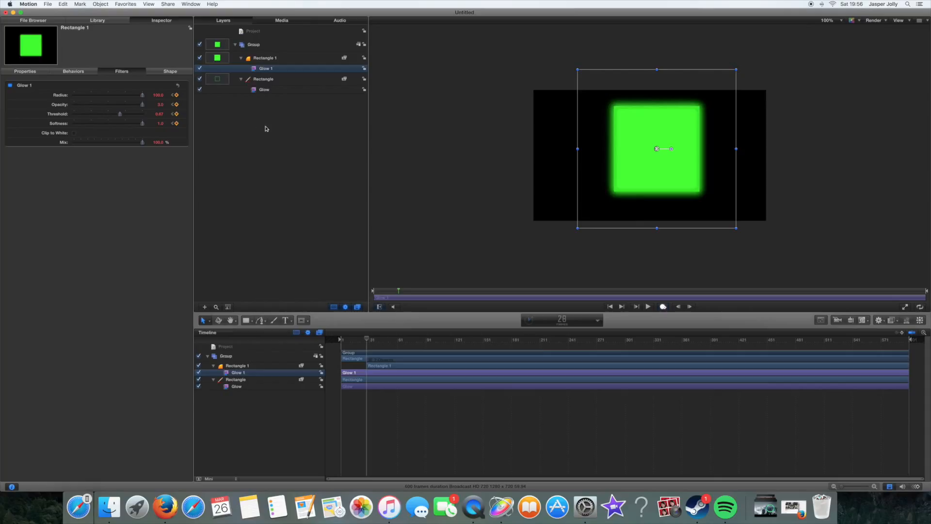
Step: Set the filled square's scale to 0%, raising it to about 30% at frame 36 and about 111% at frame 48
click(35, 72)
drag(90, 114, 29, 107)
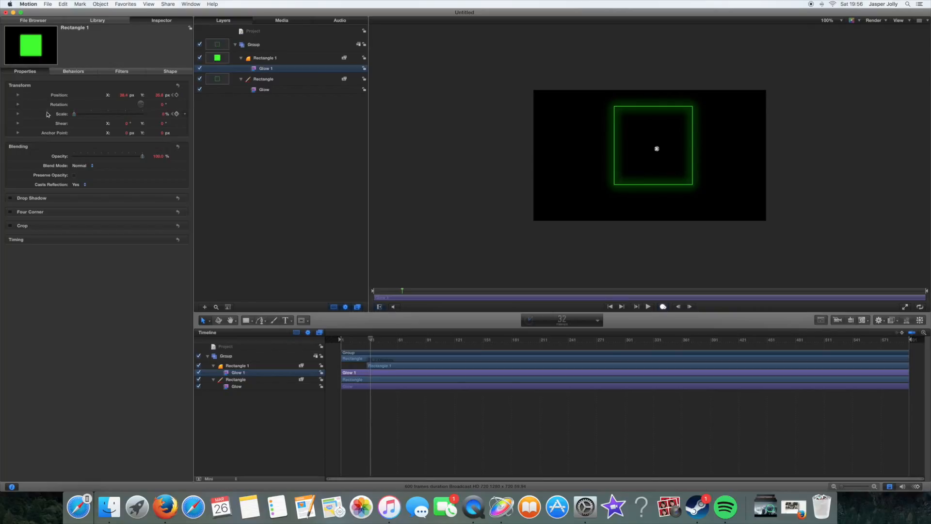
click(74, 115)
drag(73, 116, 79, 115)
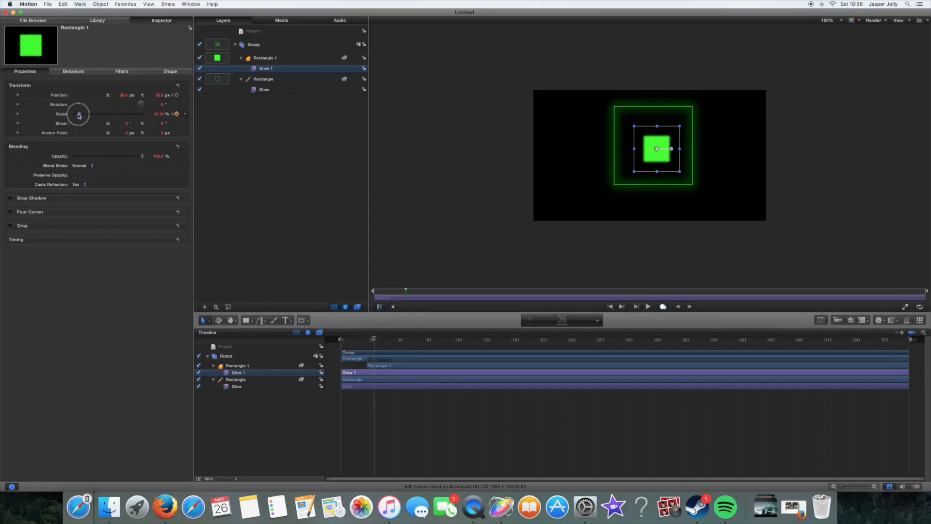
drag(78, 116, 92, 115)
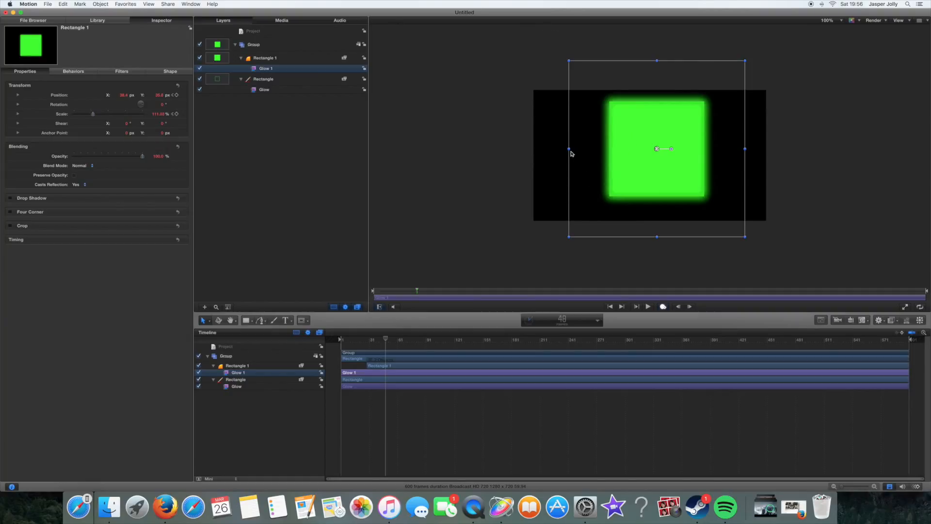
Step: Stretch the filled square horizontally in both directions over frames 48 to 60 until it extends past both canvas sides
drag(568, 150, 489, 157)
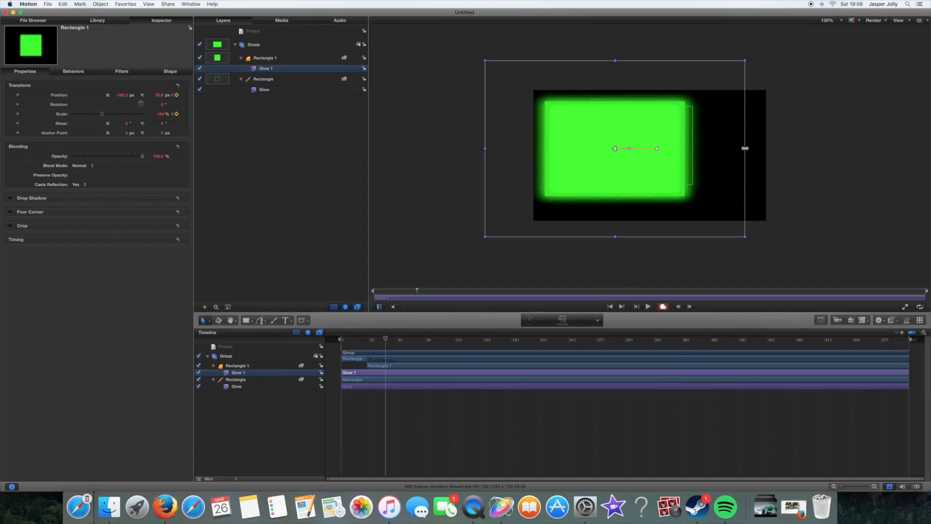
drag(745, 149, 849, 148)
drag(486, 149, 446, 148)
drag(521, 160, 528, 159)
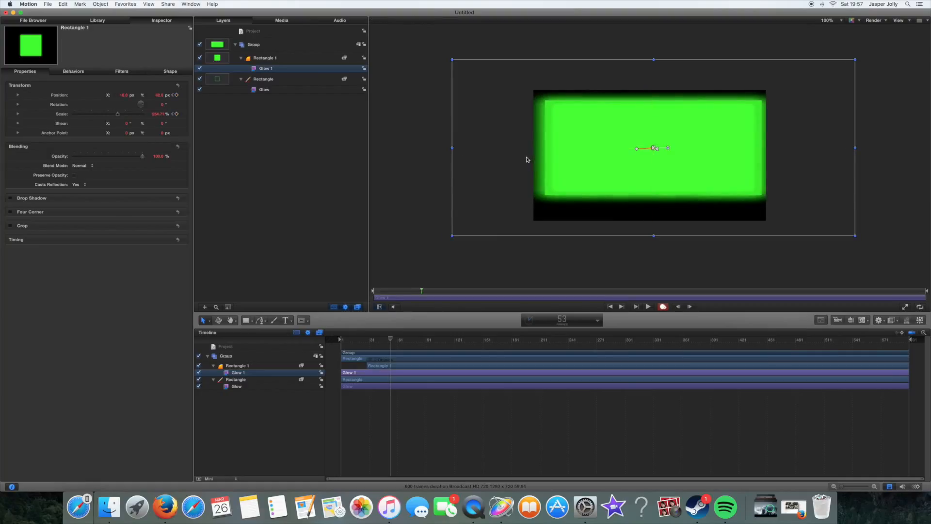
drag(450, 149, 386, 147)
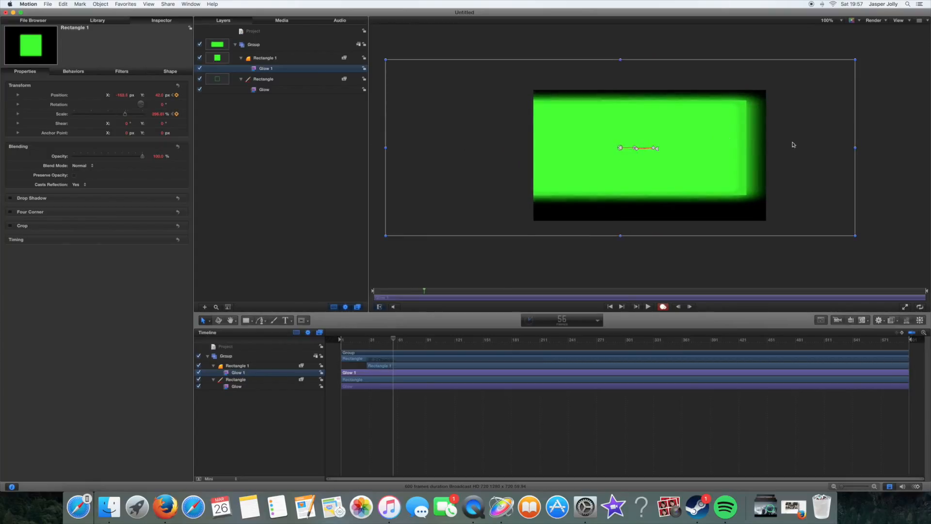
drag(855, 147, 904, 148)
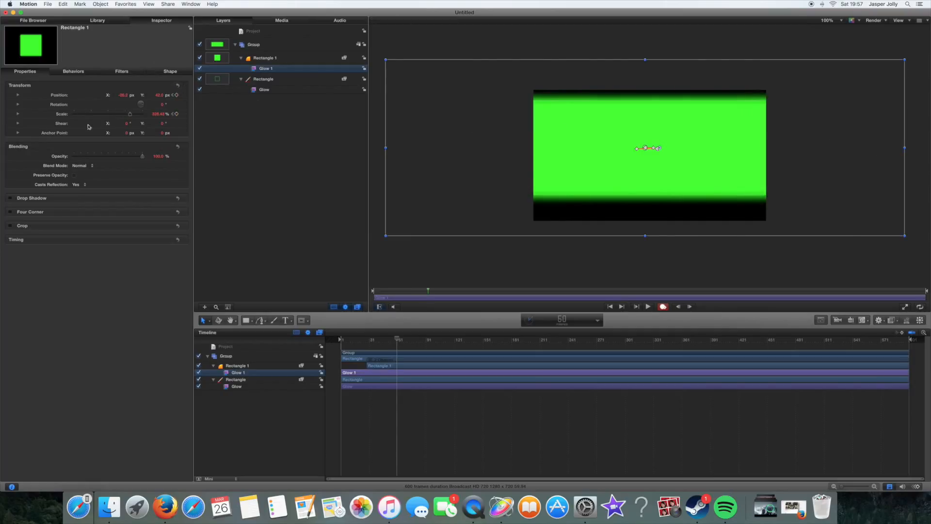
click(169, 72)
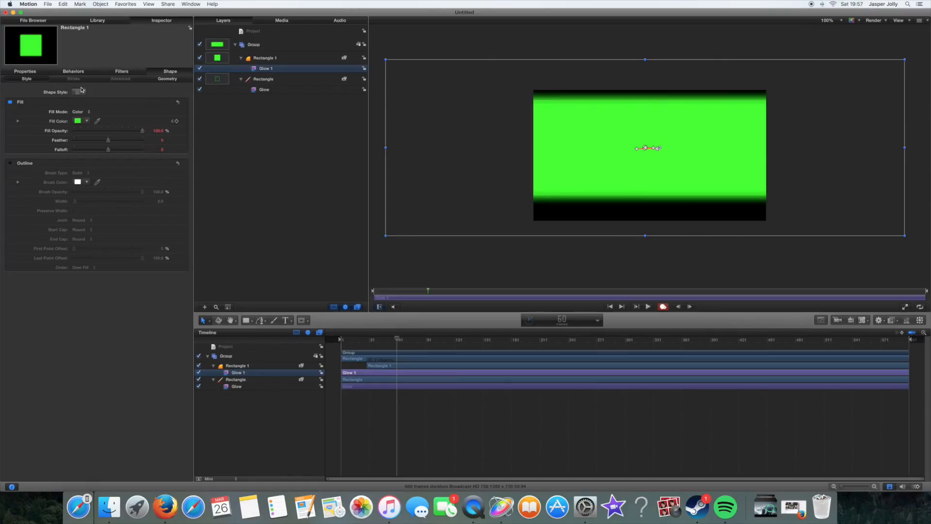
click(22, 73)
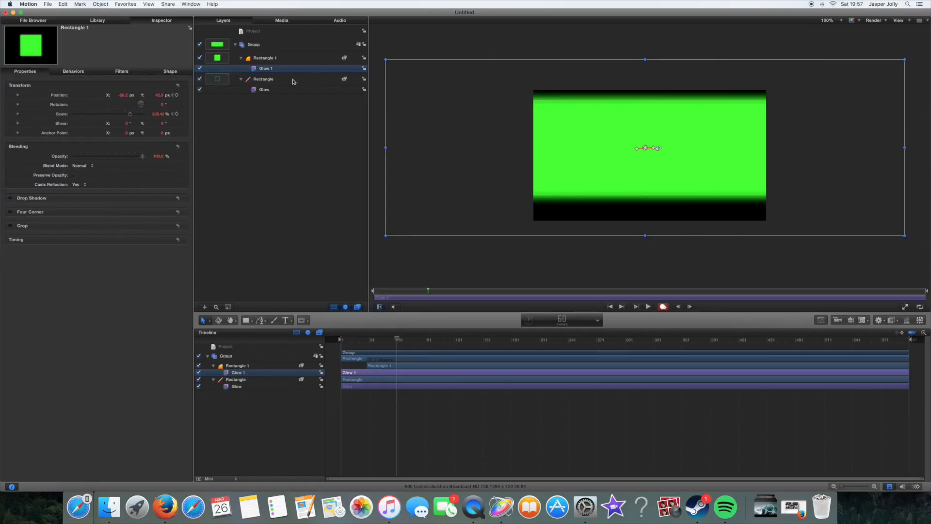
click(276, 72)
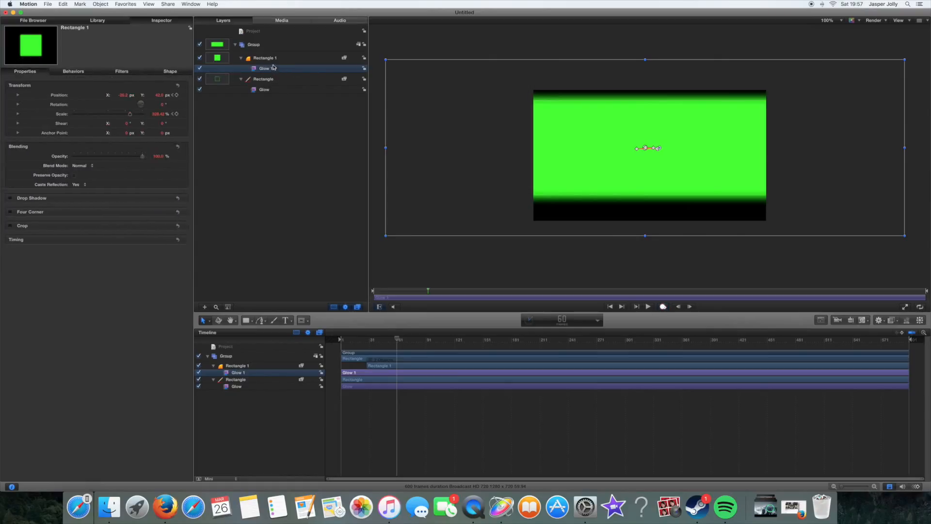
click(166, 72)
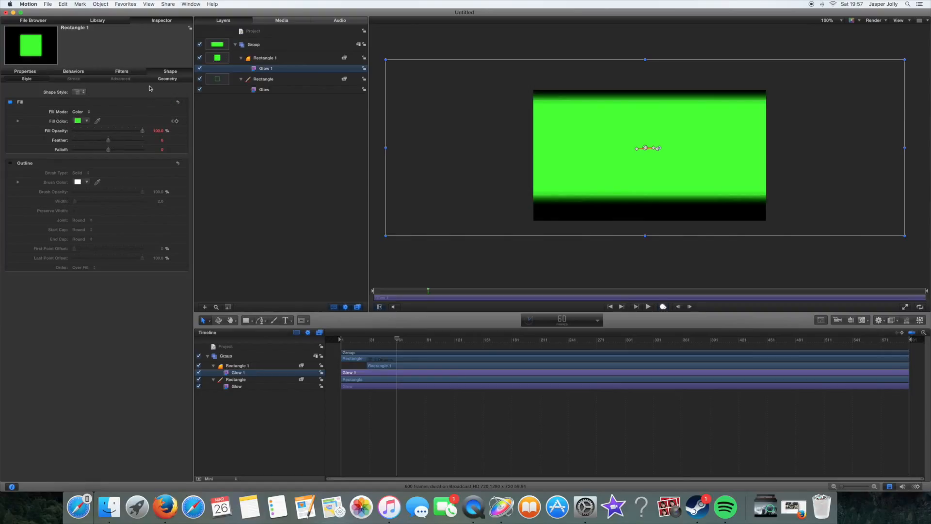
click(165, 78)
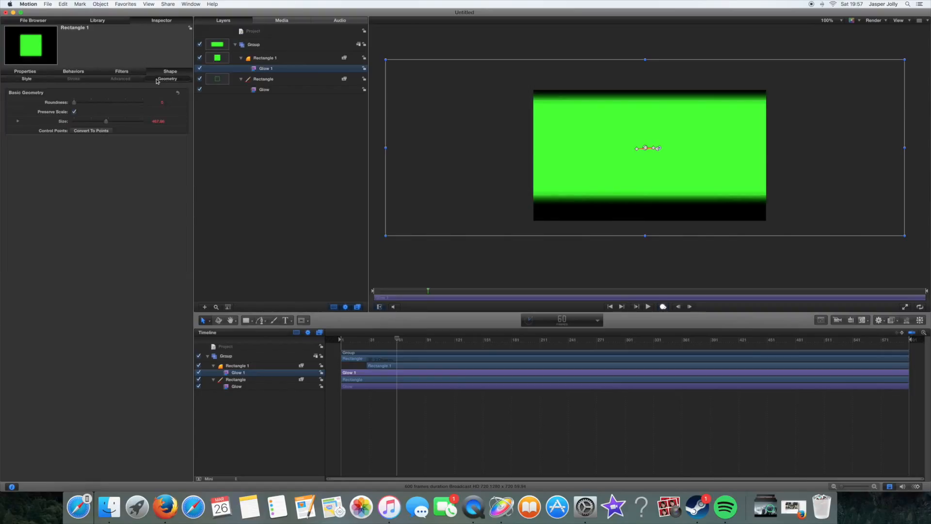
Step: Reduce the filled rectangle's glow Radius to about 36 at frame 68
click(104, 71)
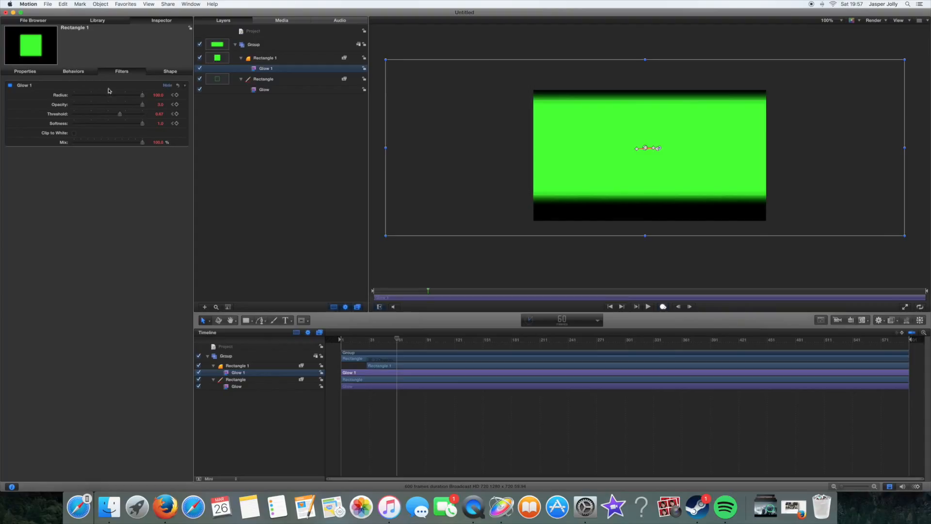
drag(141, 97, 73, 99)
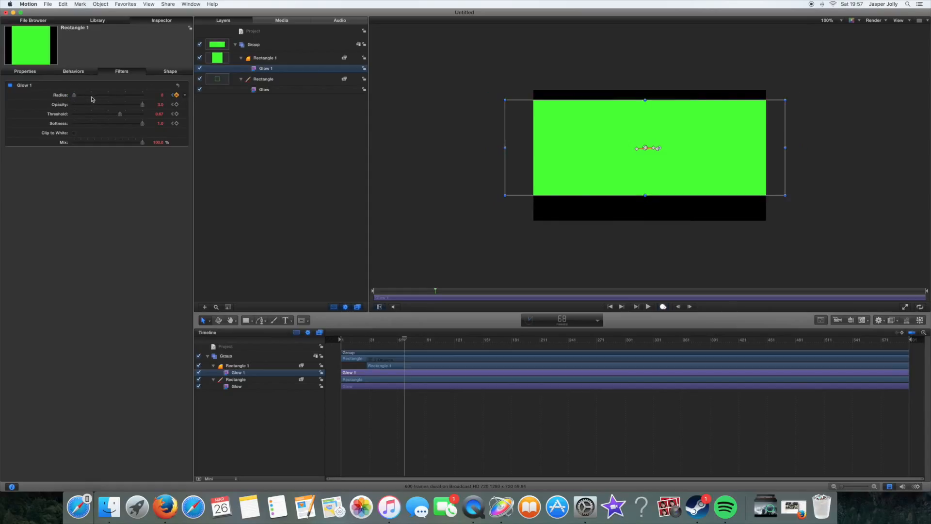
drag(78, 96, 99, 95)
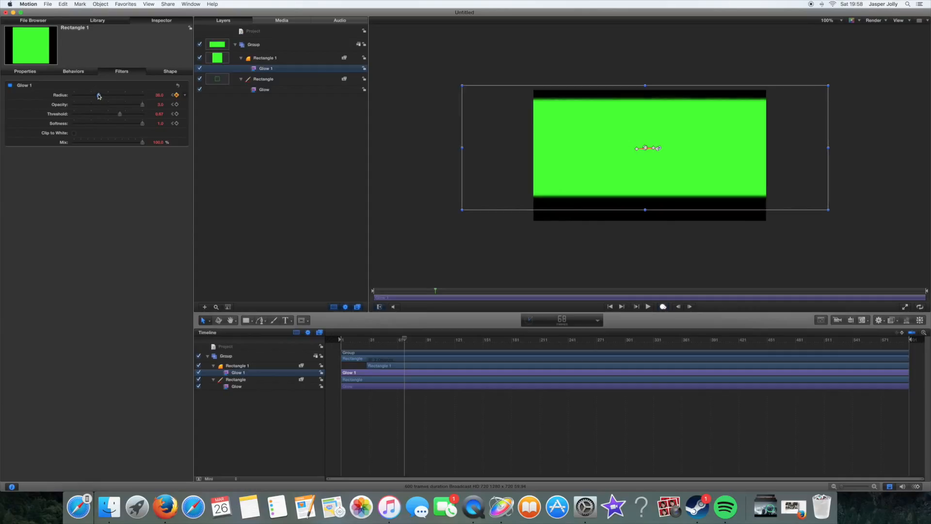
Step: Reduce the green band's height at frame 68, and shorten the outlined square behind it from its lower edge
drag(645, 210, 641, 183)
mouse_move(630, 172)
mouse_down()
mouse_move(616, 162)
mouse_move(623, 169)
mouse_up()
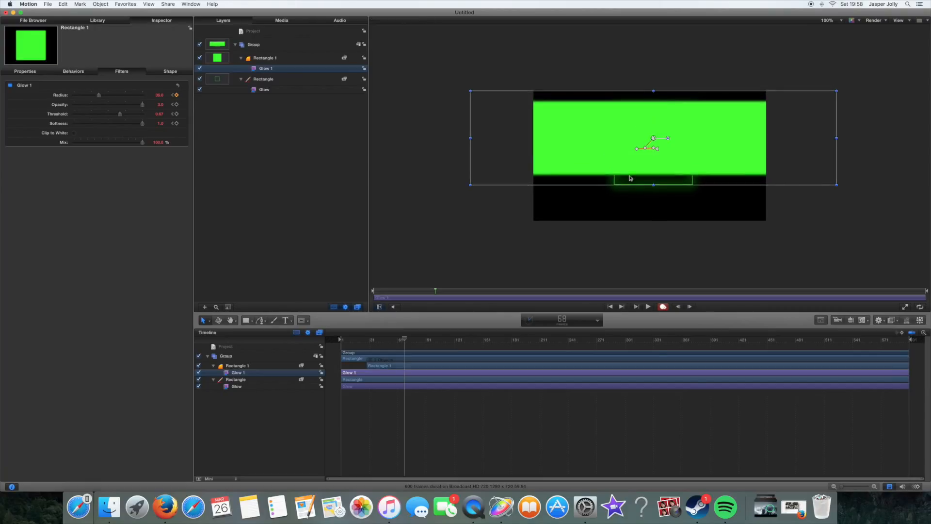
click(630, 237)
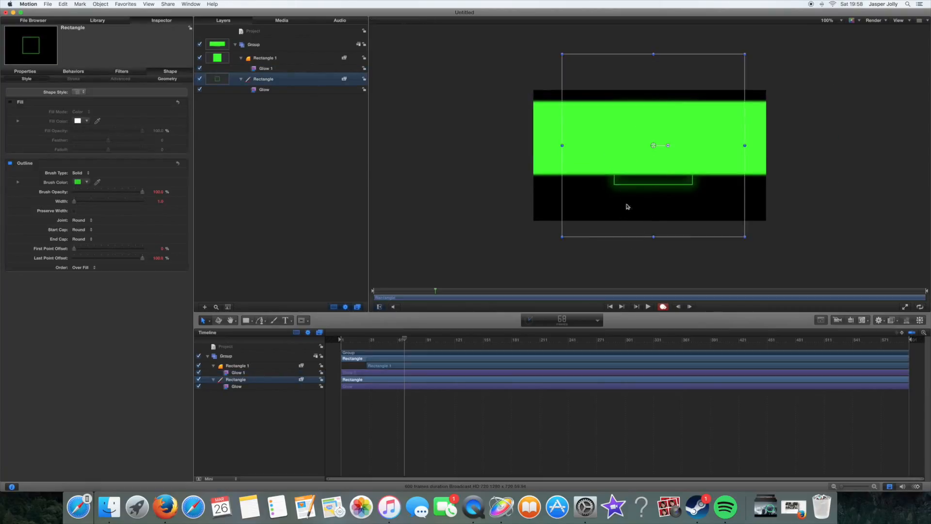
drag(654, 236, 654, 222)
click(733, 239)
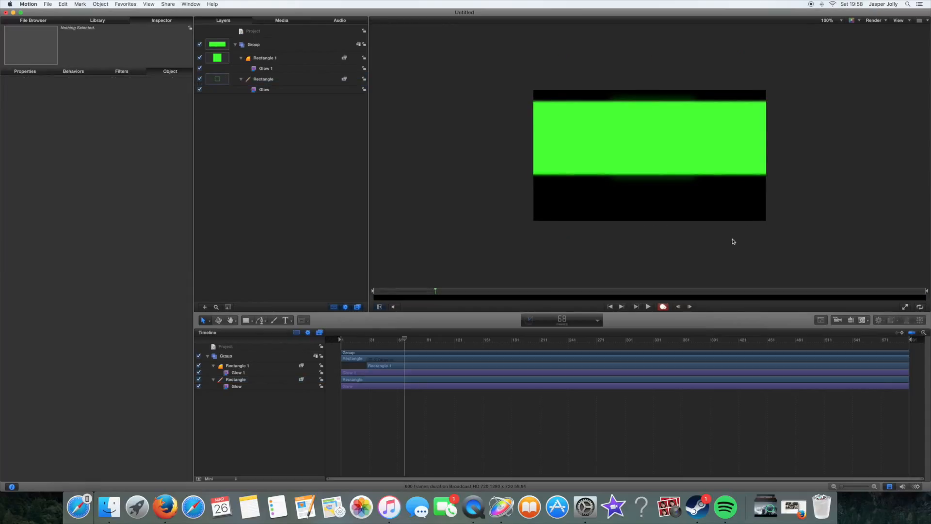
Step: Move the green band slightly down toward the canvas's vertical centre at frame 68 and leave it selected
drag(667, 162, 668, 171)
click(711, 239)
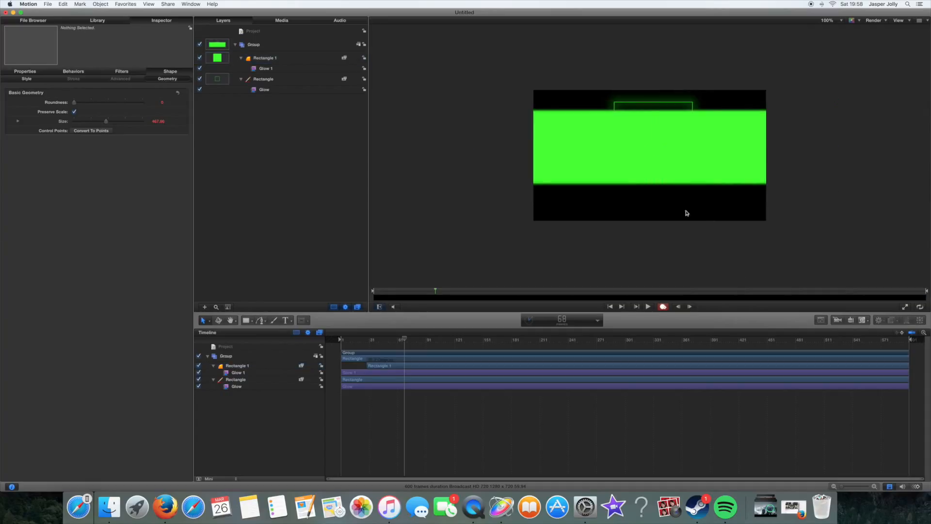
click(623, 101)
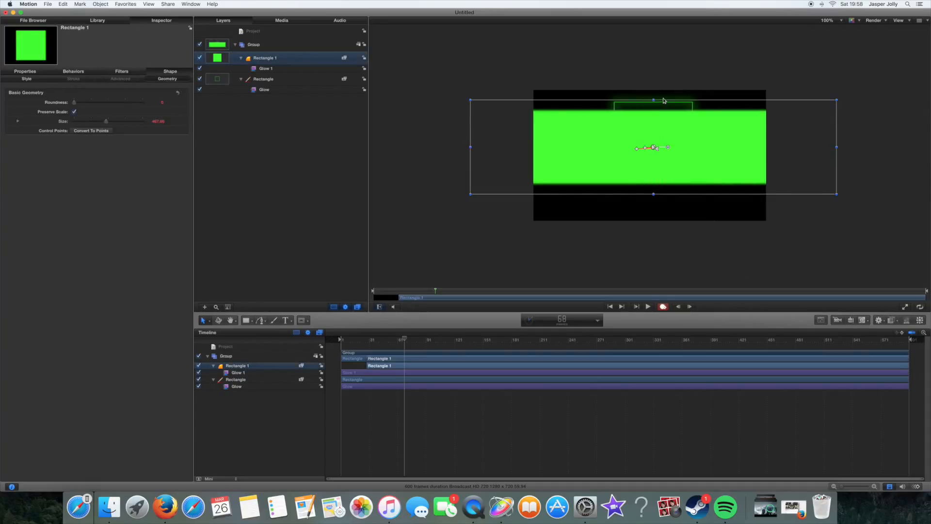
Step: Lower the outlined square's upper edge at frame 68 until it is hidden behind the green band
click(263, 79)
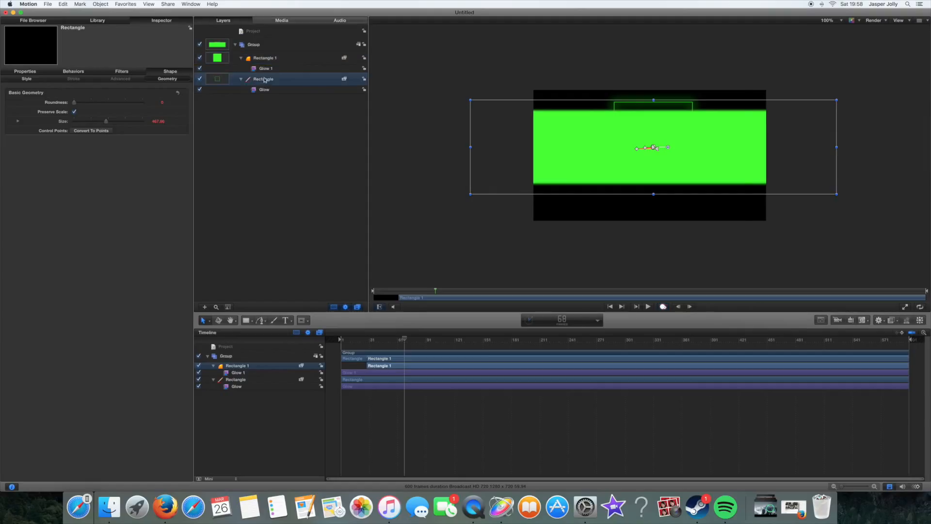
drag(652, 54, 652, 71)
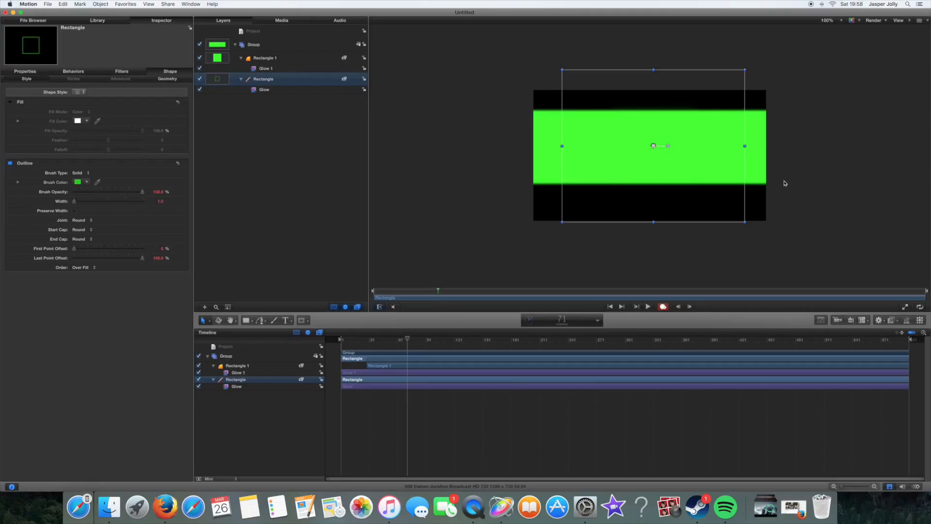
Step: Play the animation from the first frame to review the filled square growing into the green band
click(785, 183)
key(Left)
key(Left)
key(Left)
key(Left)
key(Left)
key(Left)
key(Left)
key(Left)
key(Left)
key(Left)
key(Left)
key(Left)
key(Left)
key(Left)
key(Left)
key(Left)
key(Left)
key(Left)
key(Left)
drag(370, 343, 319, 345)
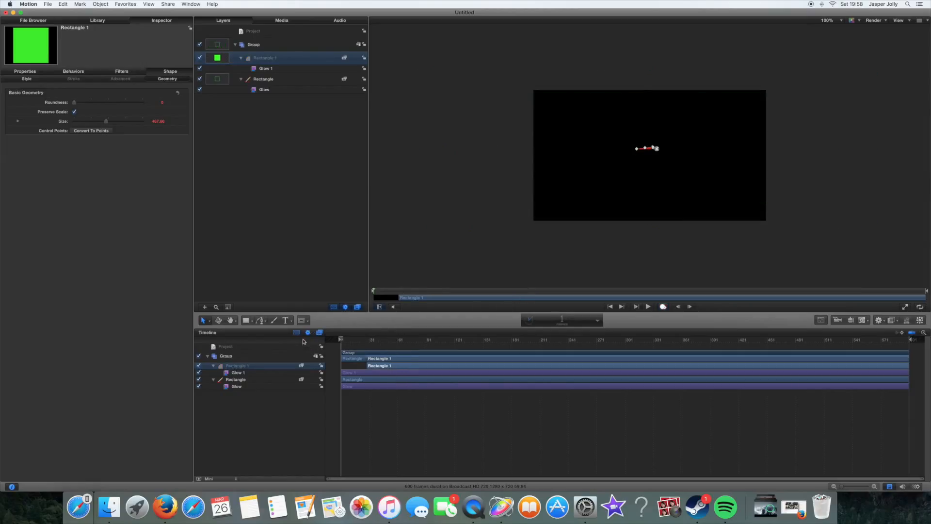
click(487, 224)
key(space)
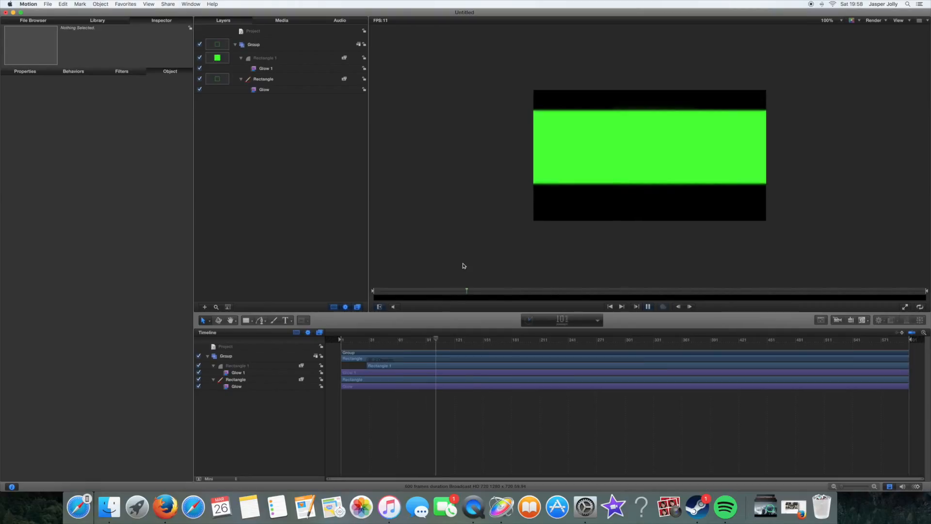
mouse_move(444, 336)
mouse_down()
mouse_move(409, 335)
mouse_move(443, 346)
mouse_up()
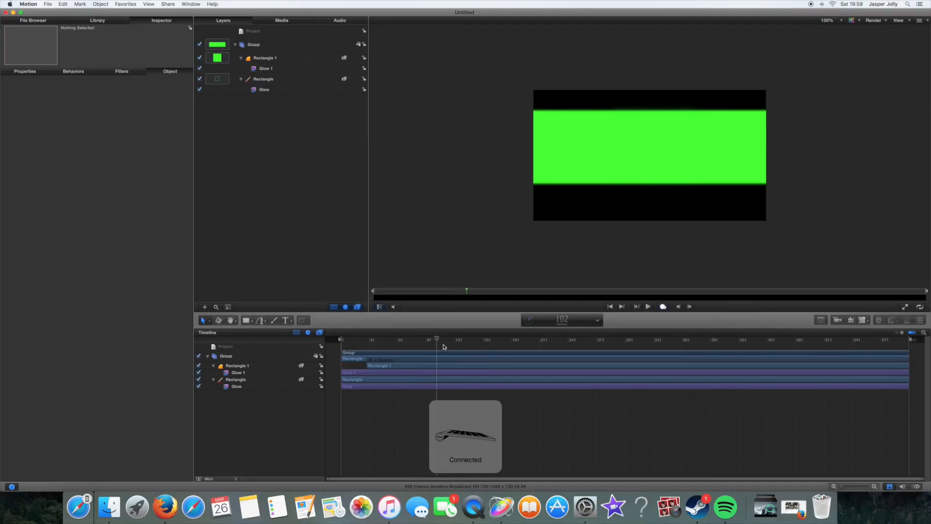
Step: Reposition the filled green square over frames 33 to 39 to keep it centred on the outlined square
drag(436, 342, 365, 343)
key(Right)
key(Right)
key(Right)
key(Right)
key(Right)
key(Right)
key(Right)
key(Right)
key(Right)
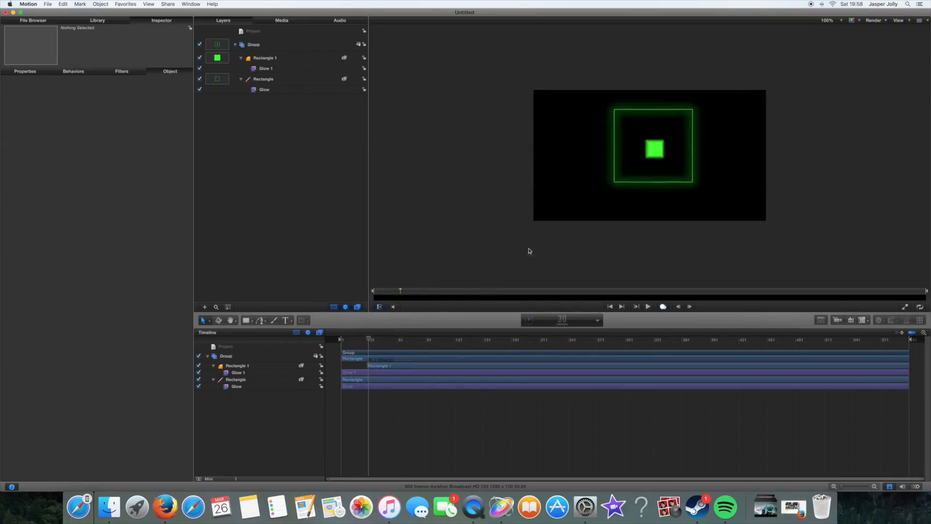
key(Left)
key(Left)
key(Left)
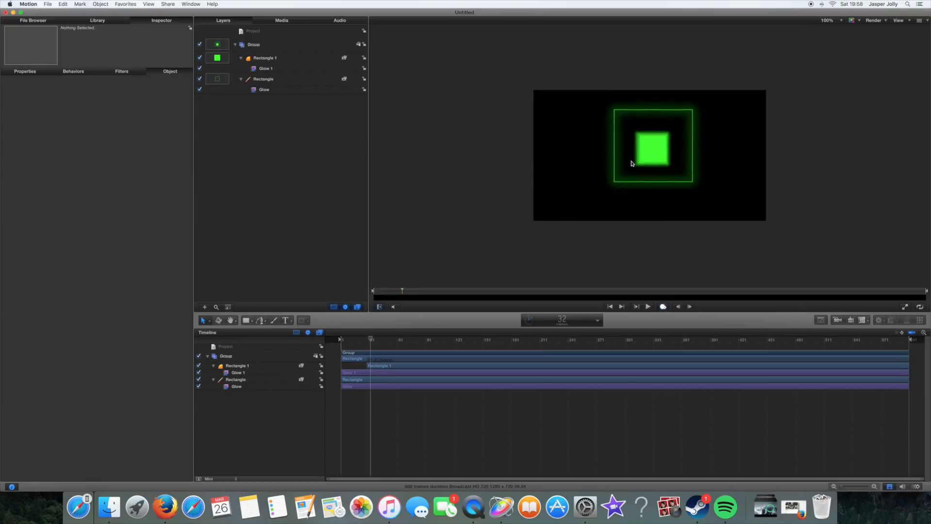
click(645, 154)
key(a)
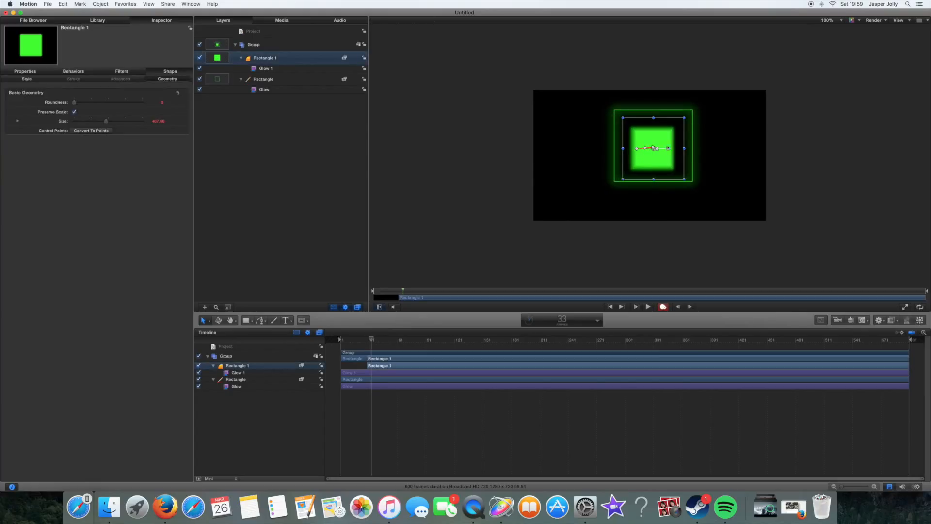
key(Right)
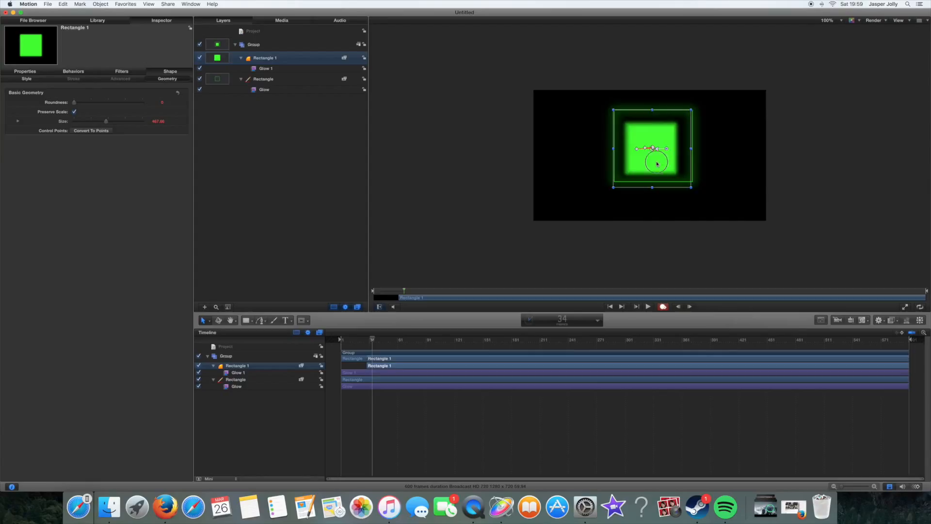
key(Right)
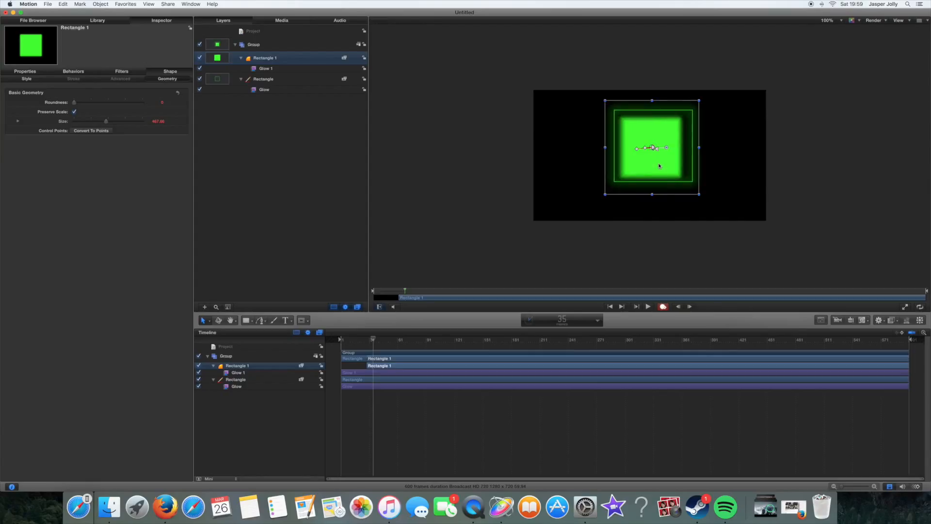
key(Right)
drag(660, 164, 669, 176)
key(Right)
key(Right)
key(Right)
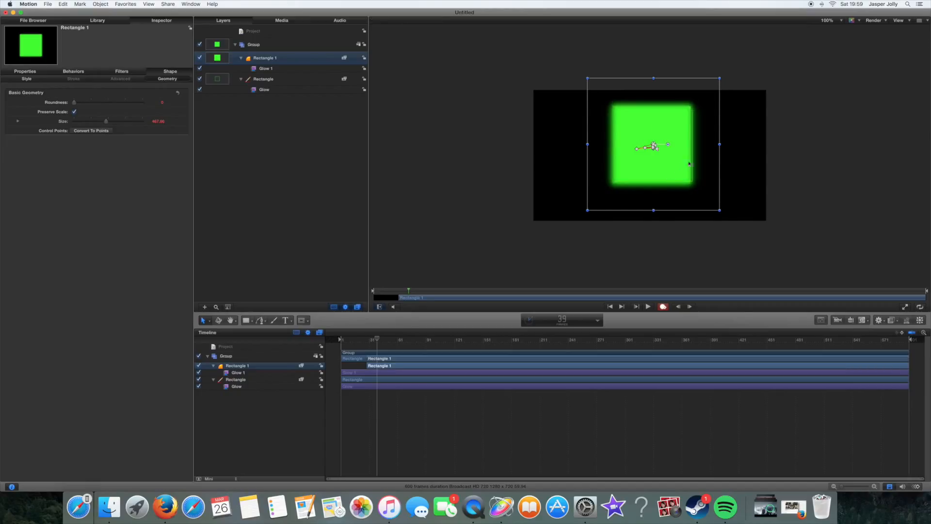
Step: Stretch the filled square slightly wider on both sides at frame 39, and further to the right at frame 40
drag(720, 144, 724, 144)
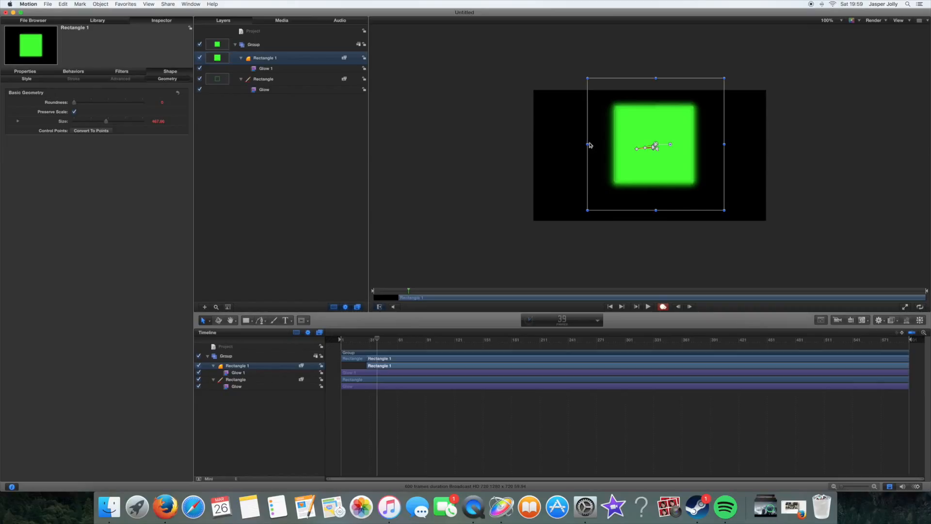
drag(586, 144, 581, 144)
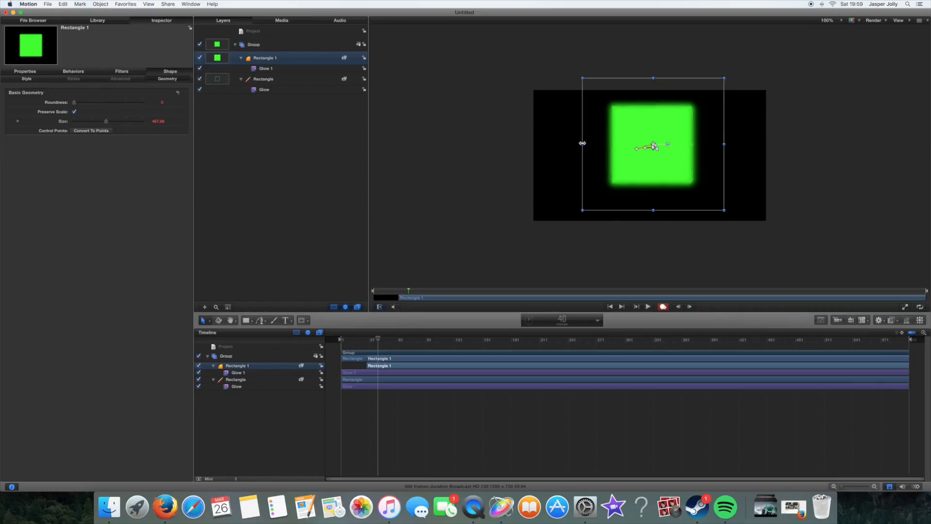
drag(723, 145, 733, 145)
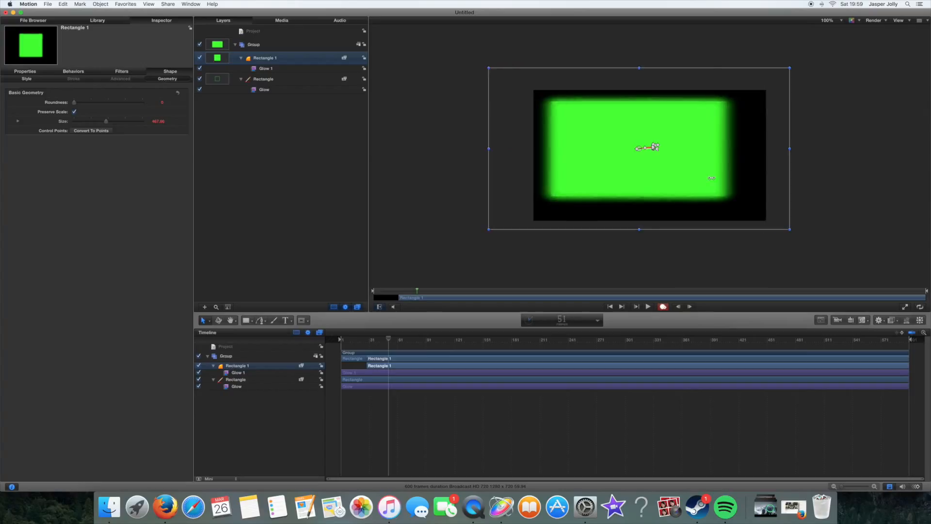
Step: Play the animation from the start to review the adjusted growth, and stop at frame 76
drag(370, 339, 333, 338)
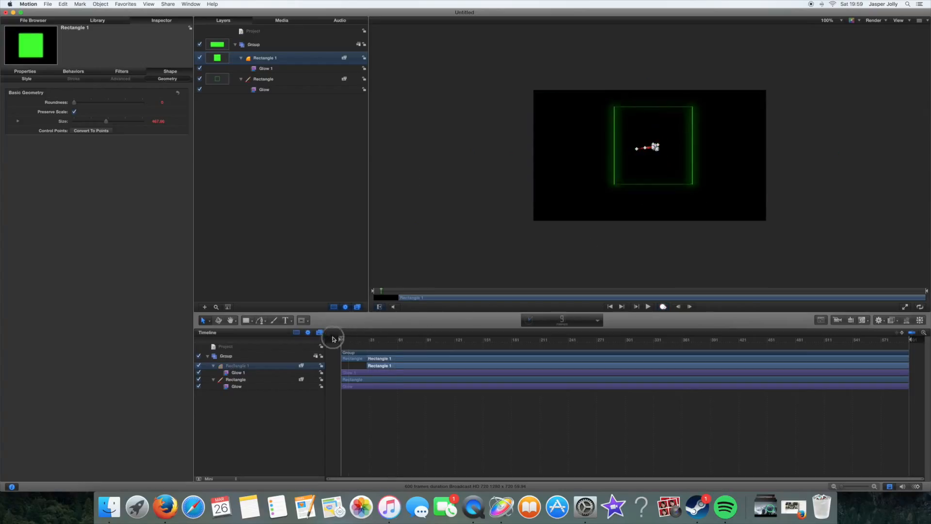
click(453, 202)
key(space)
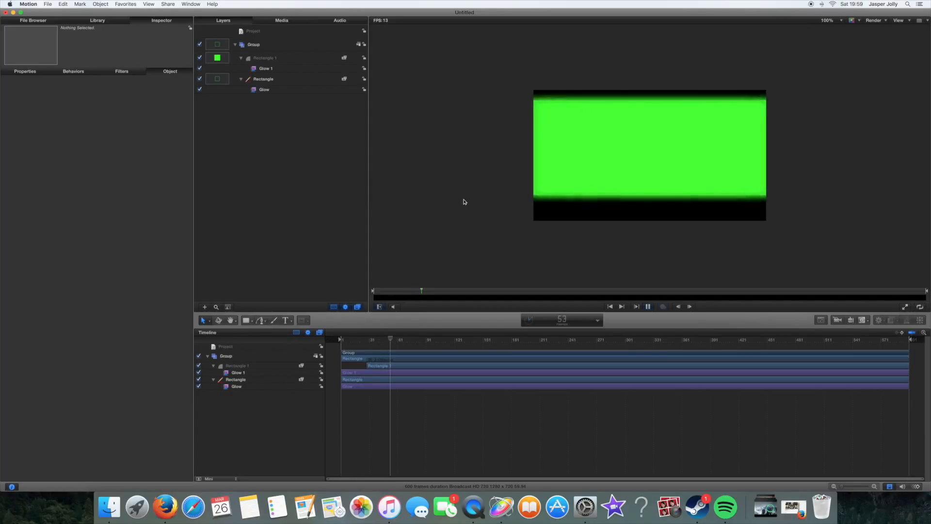
key(space)
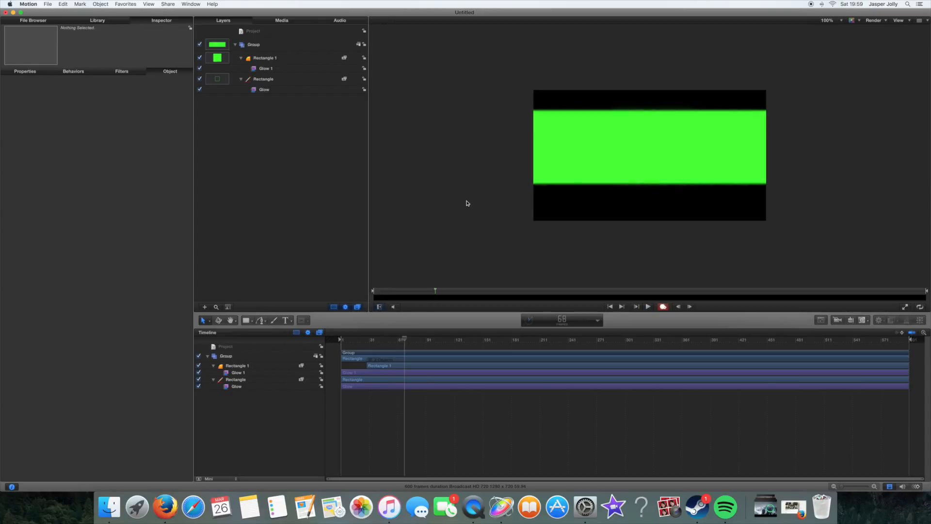
key(space)
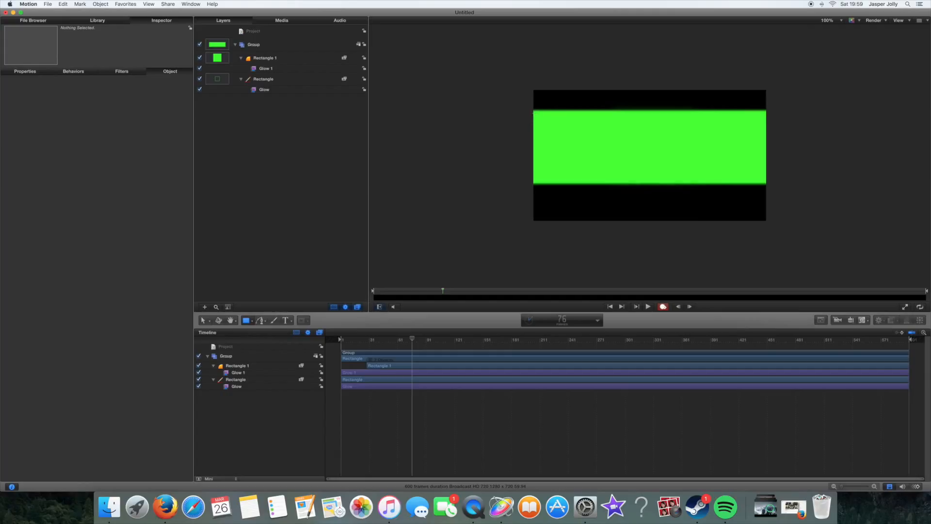
Step: Draw a rectangle over most of the green band at frame 76 and fill it black
mouse_move(536, 113)
mouse_down()
mouse_move(578, 167)
mouse_move(601, 176)
mouse_move(758, 185)
mouse_up()
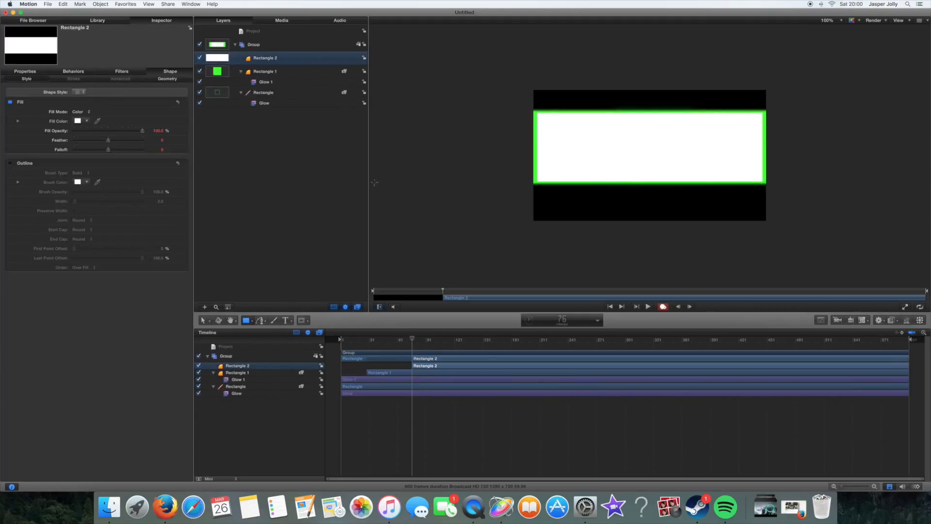
click(86, 122)
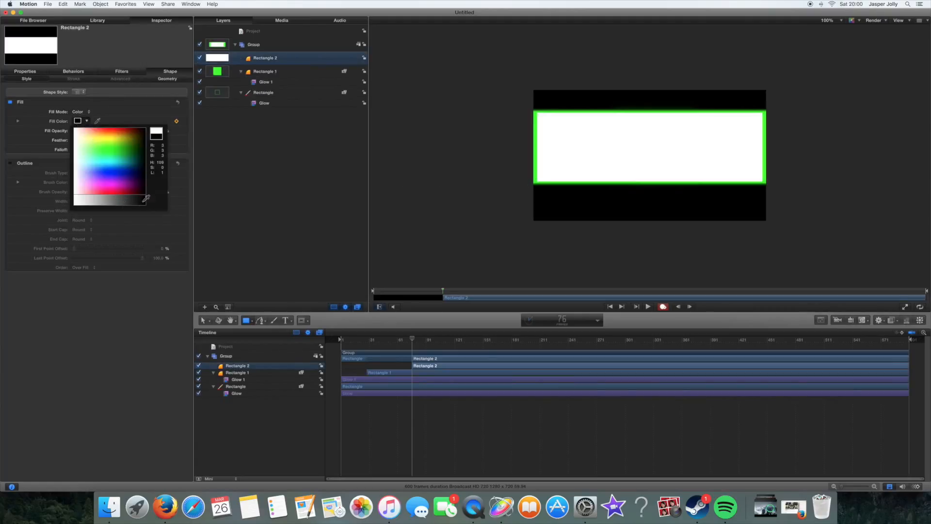
click(145, 199)
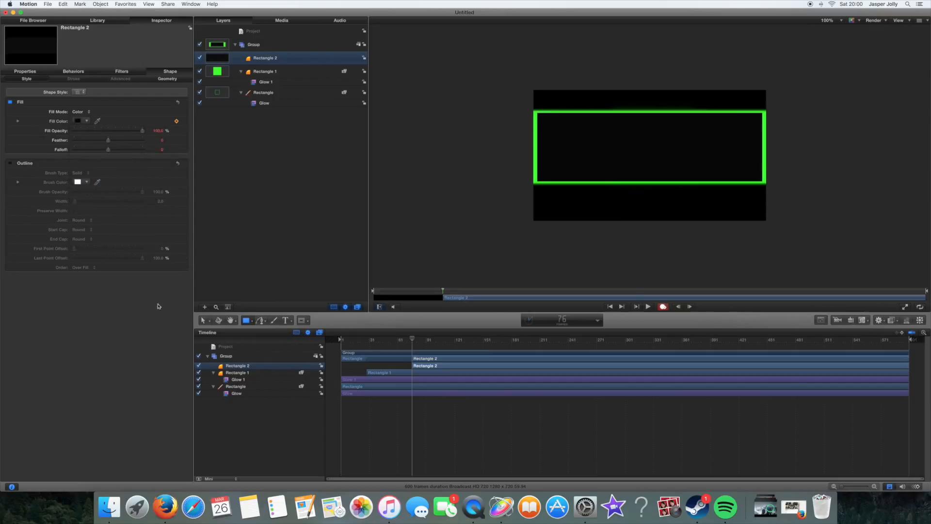
Step: Try to rotate the black rectangle in 3D about its horizontal axis until it is almost edge-on
click(203, 320)
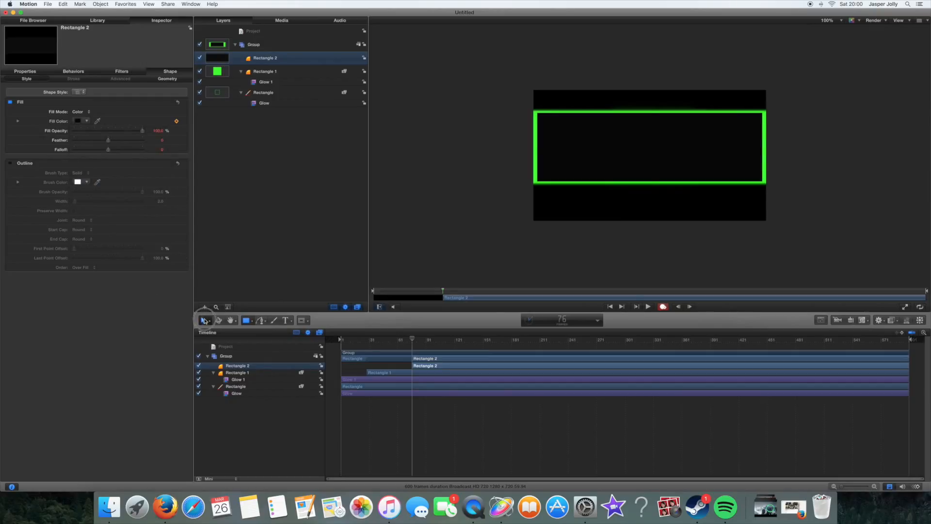
right_click(616, 147)
click(630, 153)
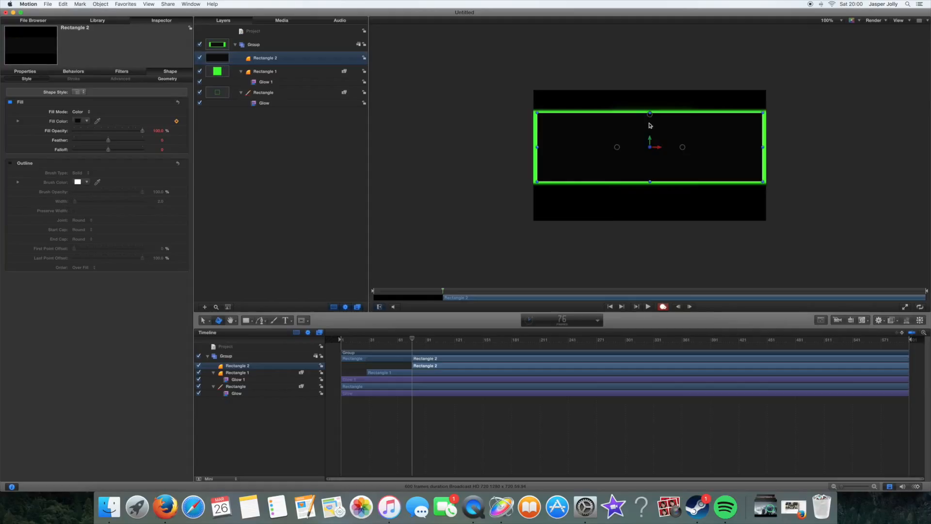
drag(649, 119, 639, 100)
Step: Move the green band slightly down at frame 76 and deselect it
click(603, 144)
drag(605, 144, 605, 150)
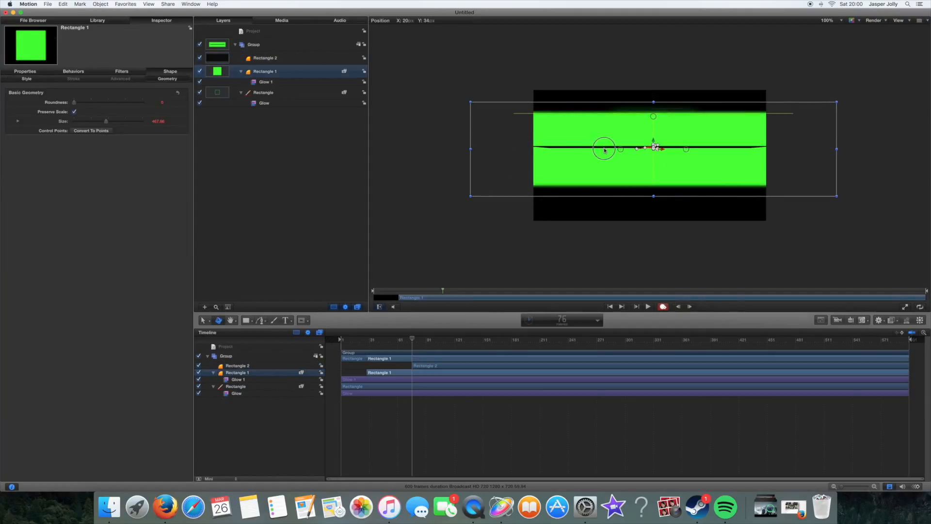
click(411, 209)
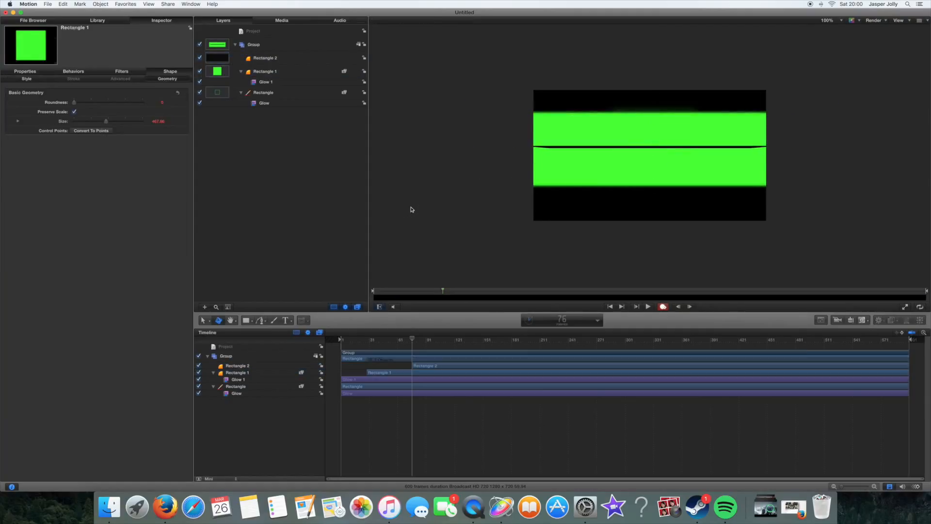
Step: Try further 3D transformations on the black rectangle and delete it
click(278, 61)
drag(650, 145, 648, 86)
drag(808, 86, 657, 155)
click(708, 100)
click(284, 59)
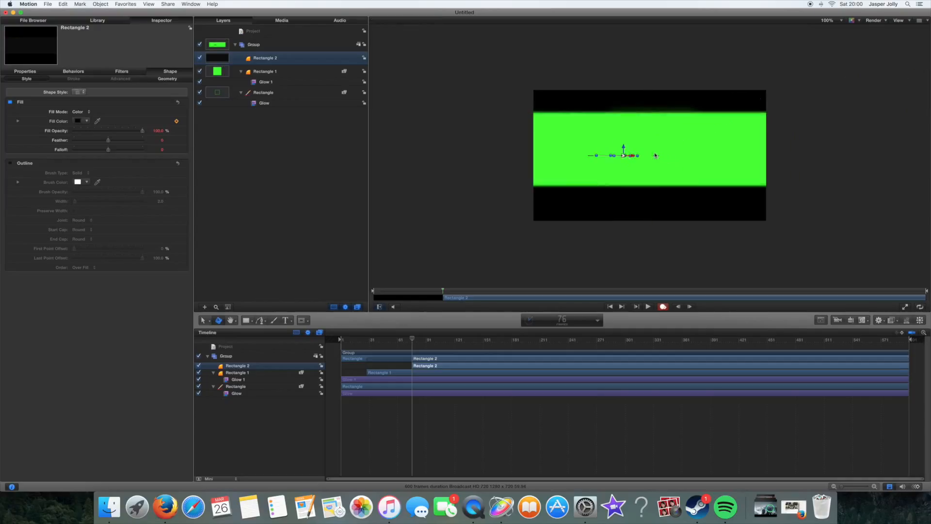
key(Delete)
Step: Draw a new rectangle just inside the green band's edges at frame 76 and fill it black
click(246, 320)
mouse_move(536, 117)
mouse_down()
mouse_move(711, 186)
mouse_move(764, 182)
mouse_up()
click(87, 121)
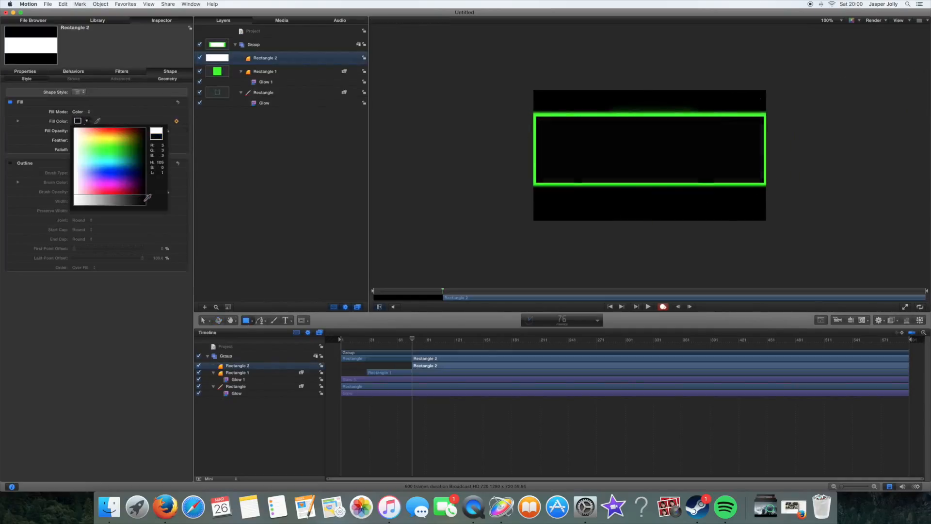
click(148, 197)
Step: Keyframe the black rectangle's 3D rotation and vertical position over frames 76 to 88 so it ends facing forward inside the green band
click(202, 321)
key(q)
drag(649, 126, 650, 89)
mouse_move(618, 136)
mouse_down()
mouse_move(619, 114)
mouse_move(606, 133)
mouse_up()
key(Right)
key(Right)
key(Right)
key(Right)
key(Right)
key(Right)
key(Right)
key(Right)
drag(650, 107, 606, 148)
key(Right)
key(Right)
key(Right)
key(Right)
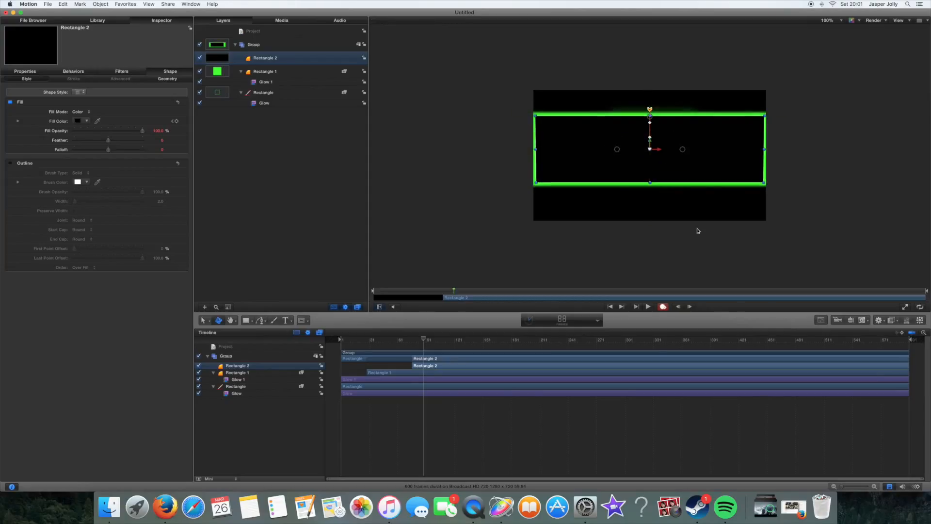
Step: Play the animation to review the black rectangle's movement, and stop at frame 110
click(696, 224)
click(426, 340)
key(space)
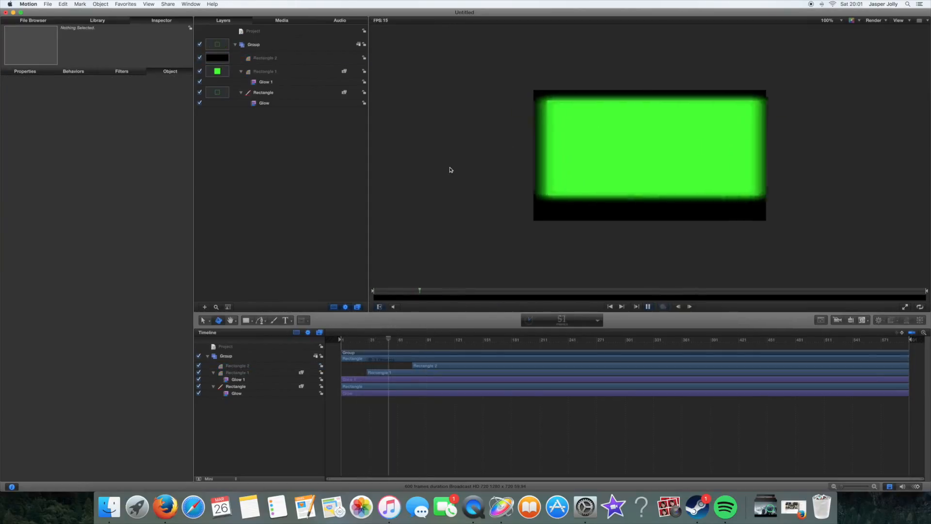
key(space)
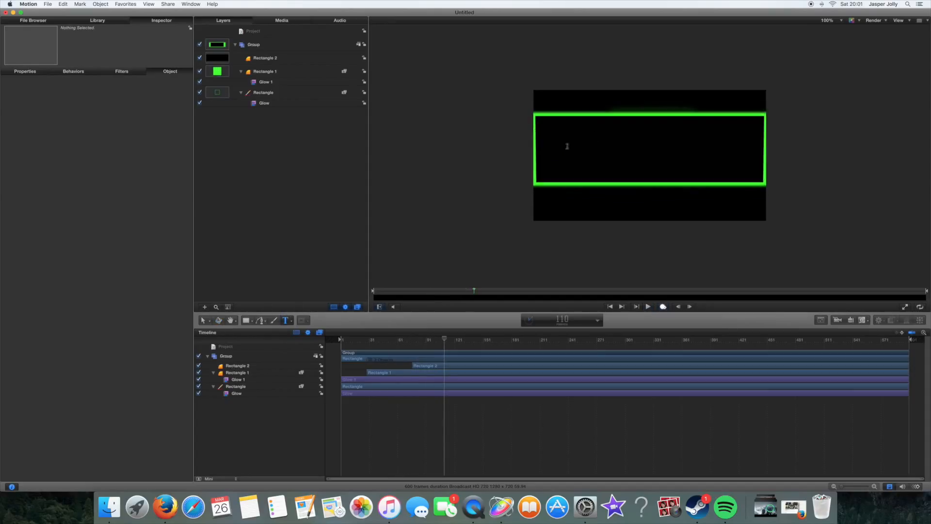
Step: Add the text "YOUR NAME" inside the green frame at frame 110 and set its face colour to green
click(543, 146)
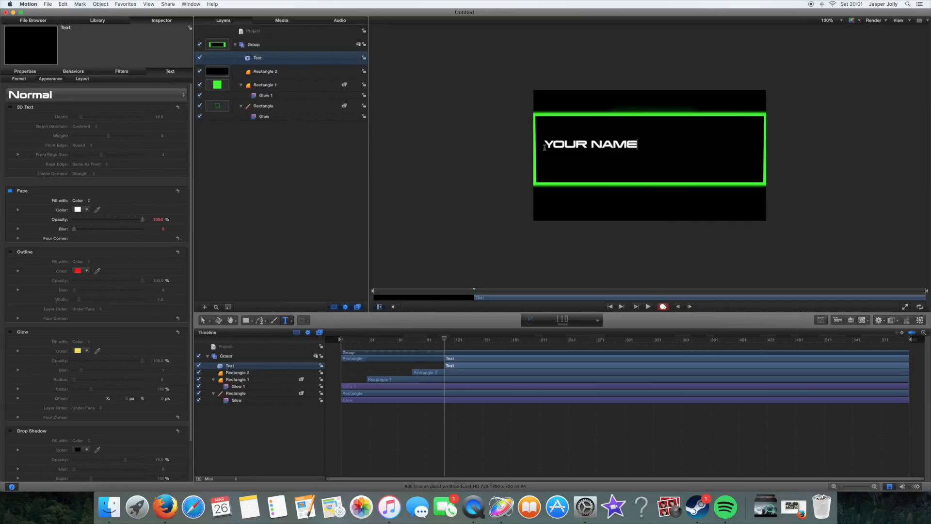
triple_click(565, 141)
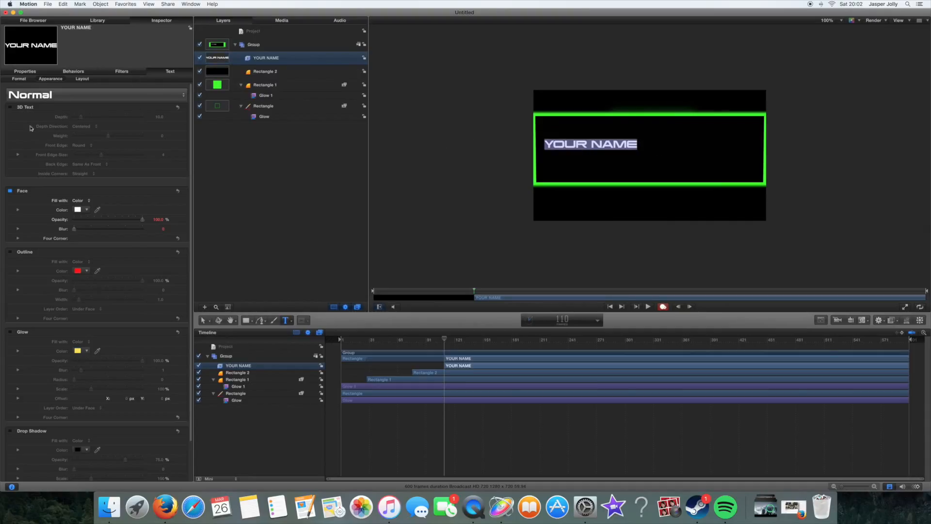
click(98, 20)
click(180, 23)
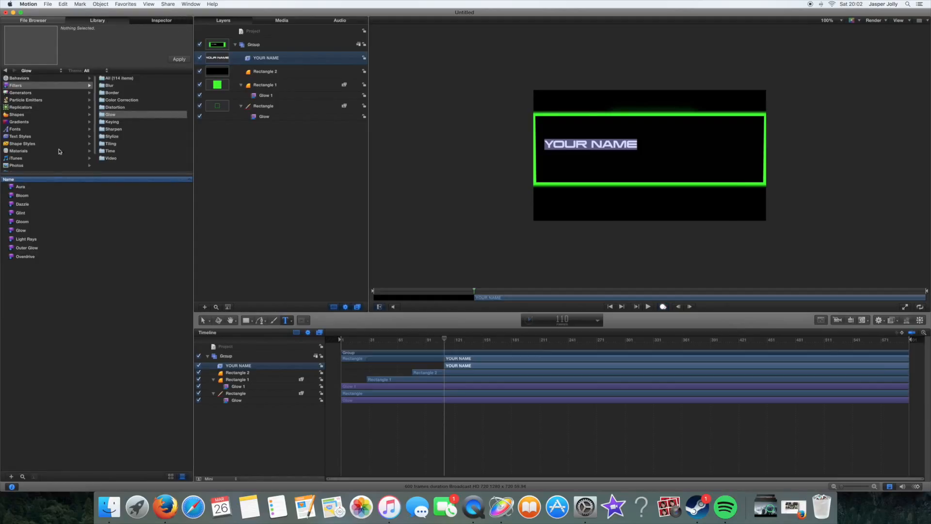
click(87, 209)
click(122, 239)
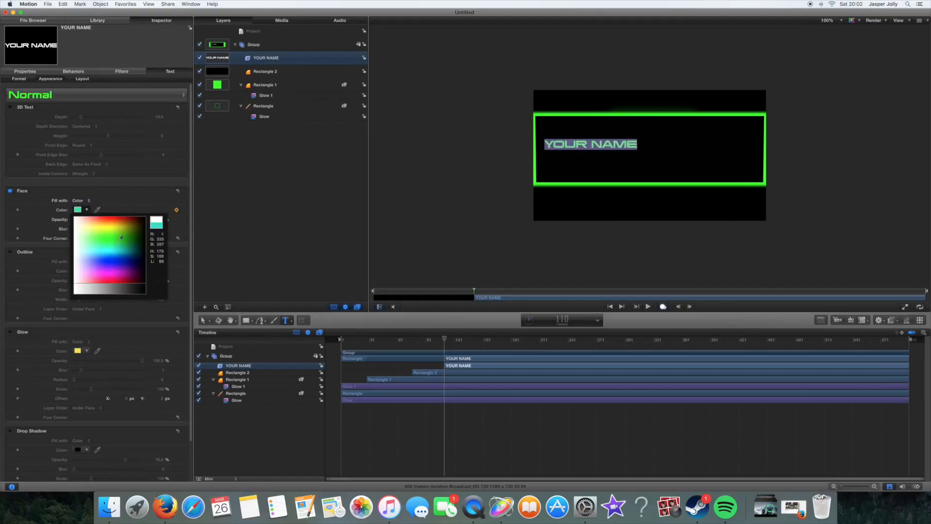
click(117, 237)
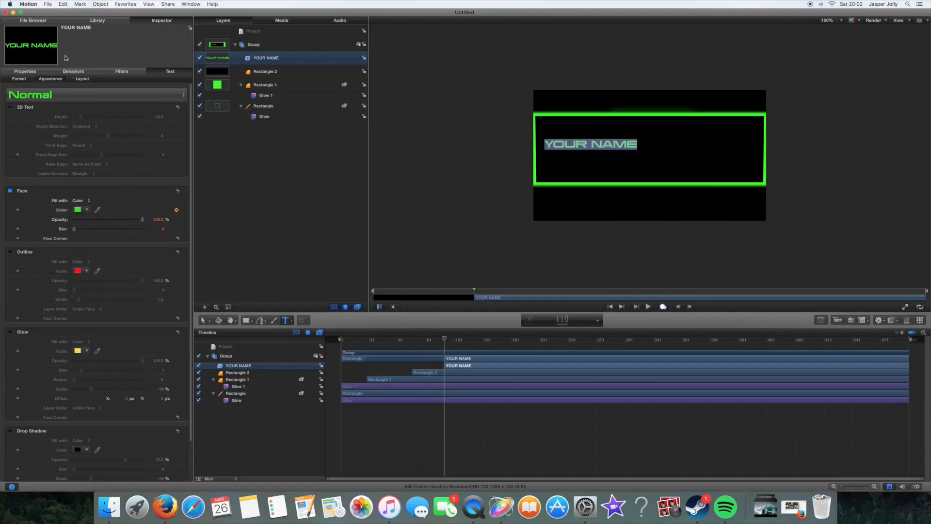
Step: Make the "YOUR NAME" text 3D with a depth of 71 and the maximum weight, and enlarge it to fill the green frame
drag(76, 112, 148, 123)
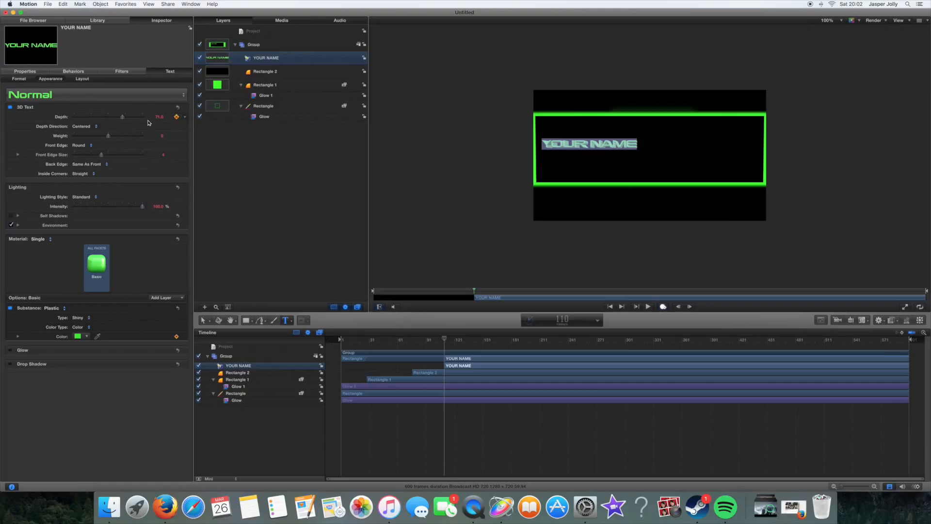
drag(130, 137, 158, 138)
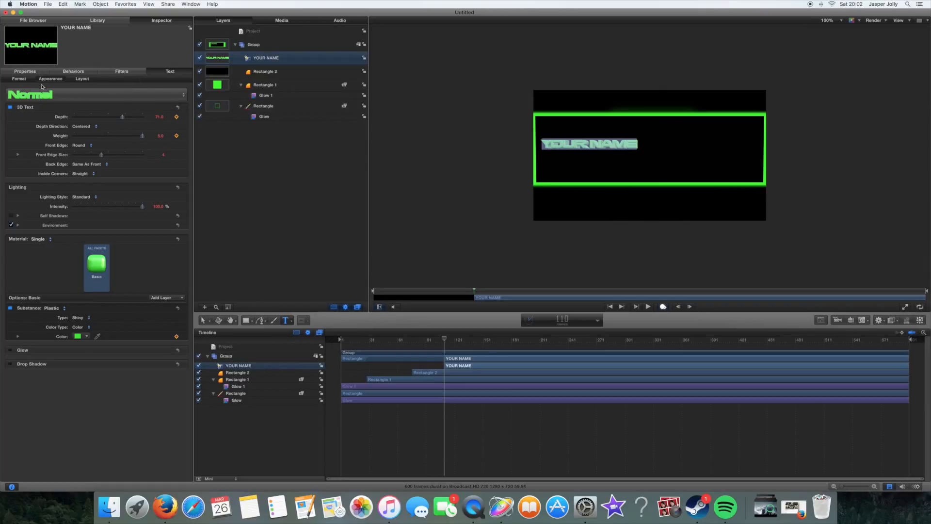
click(203, 322)
drag(638, 153, 734, 158)
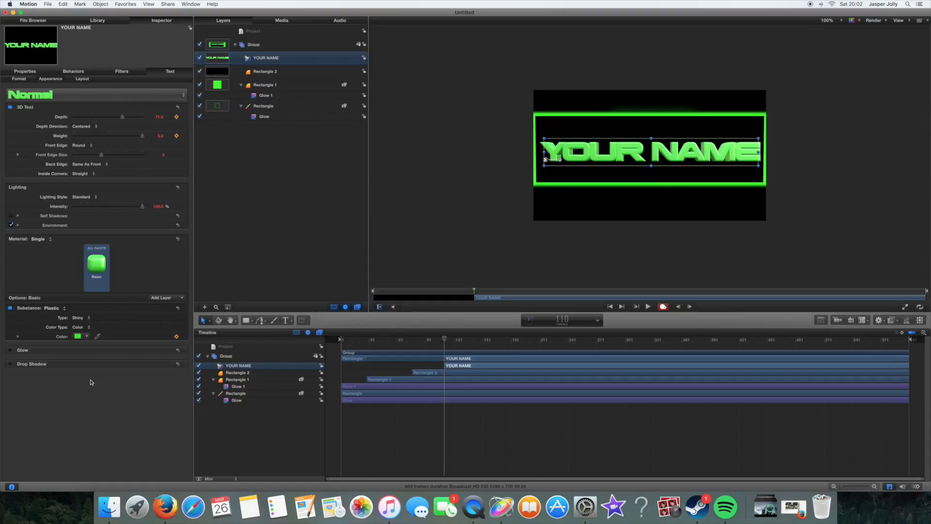
Step: Change the 3D text's plastic material colour to a lighter, yellowish green
click(88, 336)
mouse_move(107, 342)
mouse_down()
mouse_move(121, 353)
mouse_move(112, 356)
mouse_up()
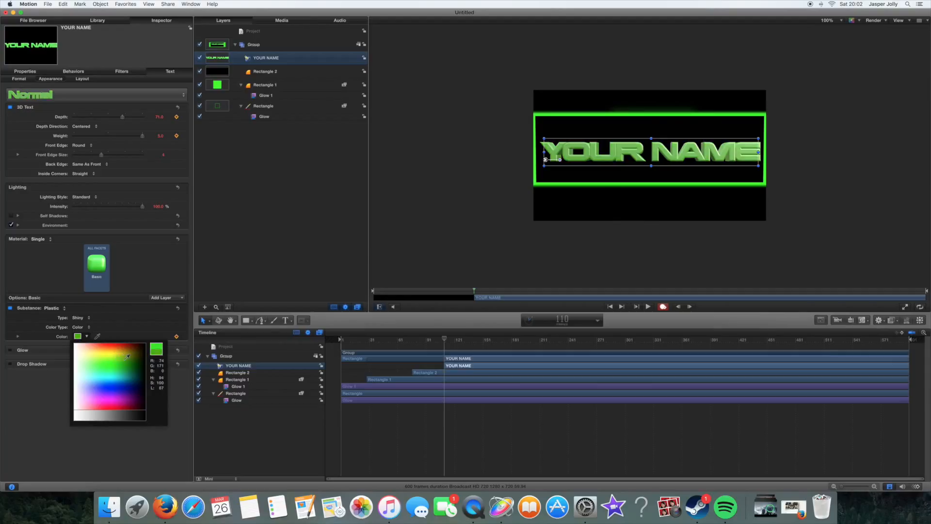
drag(112, 357, 115, 362)
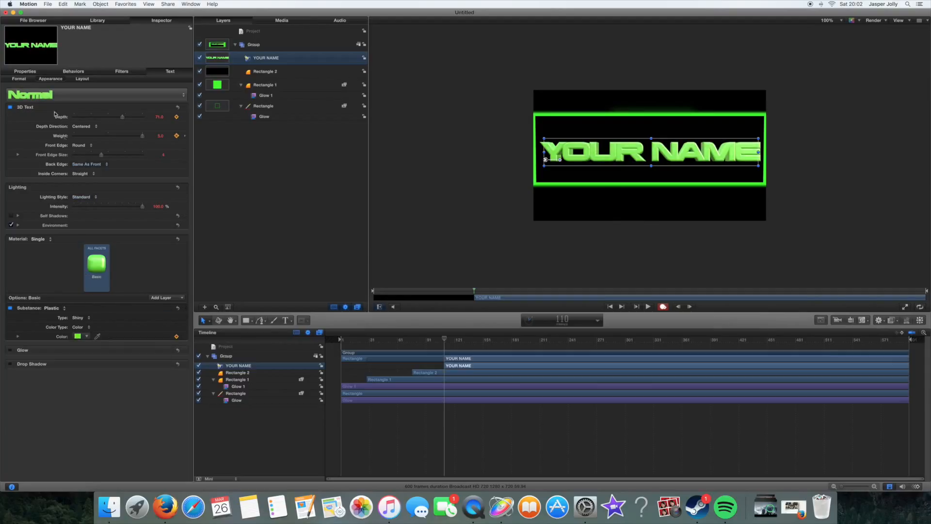
Step: Apply the Glow filter to the "YOUR NAME" text layer and bring up its settings
click(96, 21)
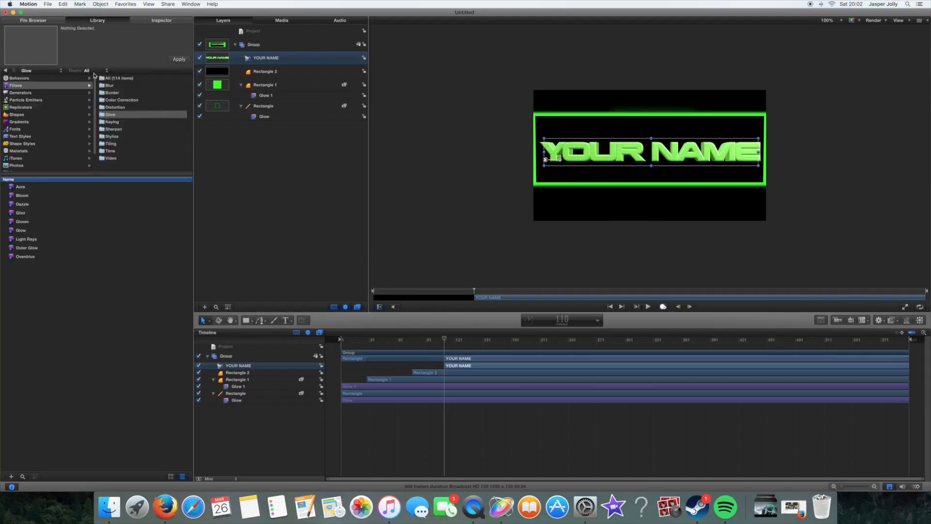
drag(10, 228, 269, 61)
click(176, 18)
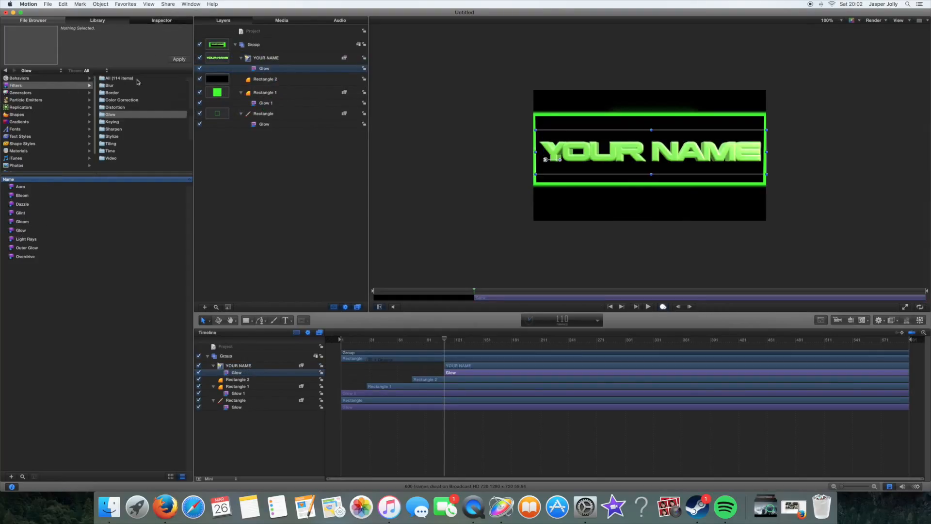
Step: Set the text glow's radius to 20 and its opacity to the maximum, lower its threshold and slightly adjust its softness
drag(90, 95, 223, 101)
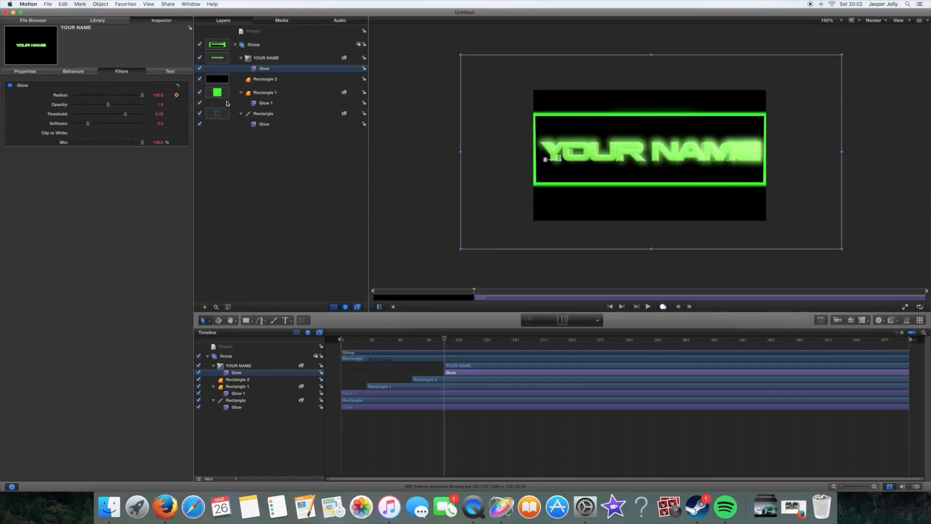
click(123, 95)
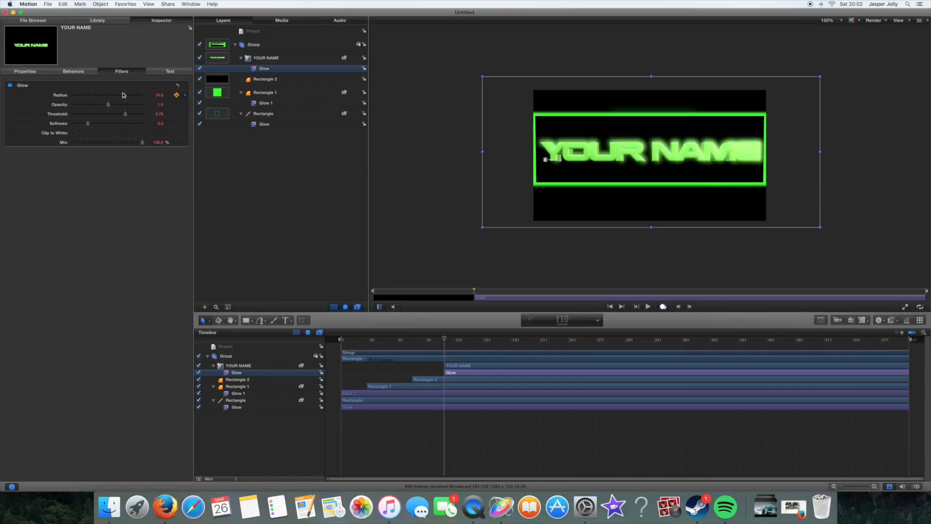
drag(123, 94, 293, 100)
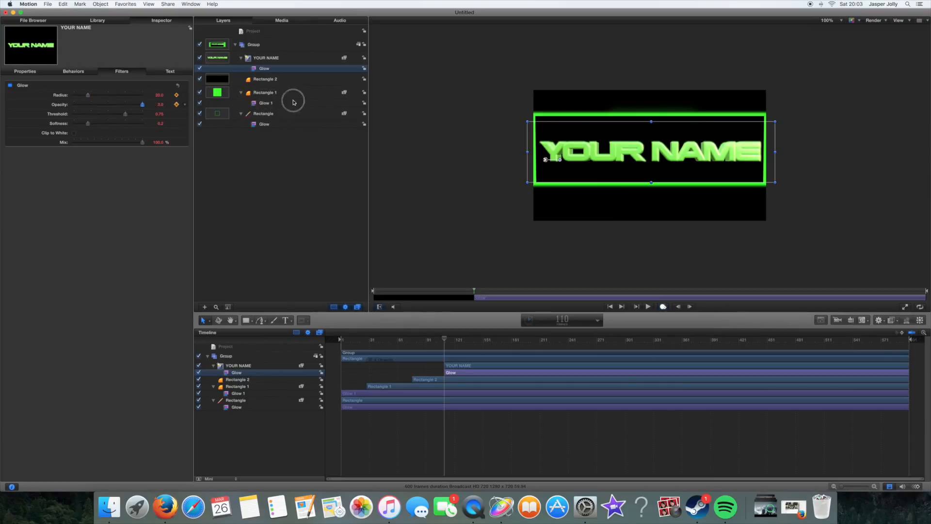
drag(125, 113, 103, 115)
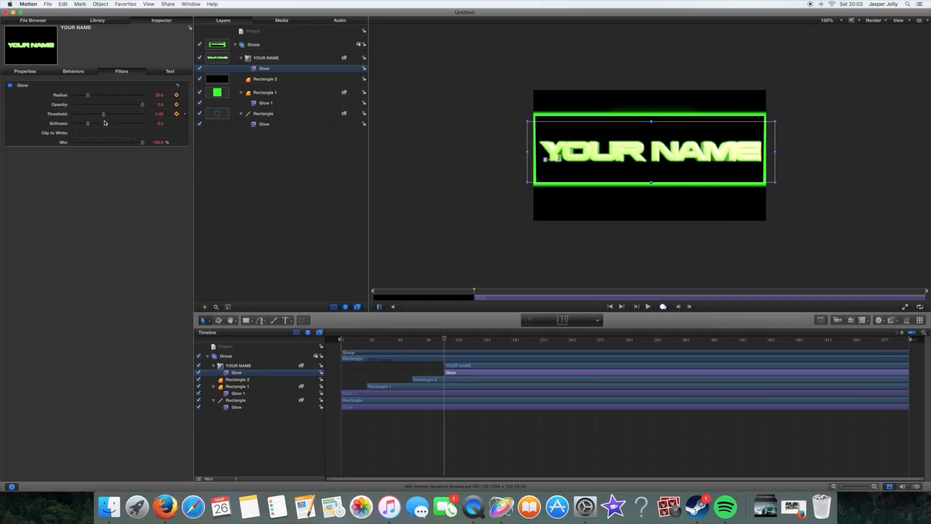
mouse_move(94, 125)
mouse_down()
mouse_move(338, 109)
mouse_move(214, 140)
mouse_move(37, 124)
mouse_move(139, 125)
mouse_move(80, 112)
mouse_move(108, 123)
mouse_move(96, 125)
mouse_up()
click(442, 233)
Step: Apply the energetic text sequence behavior Static In to the "YOUR NAME" text, and play back the result
click(658, 146)
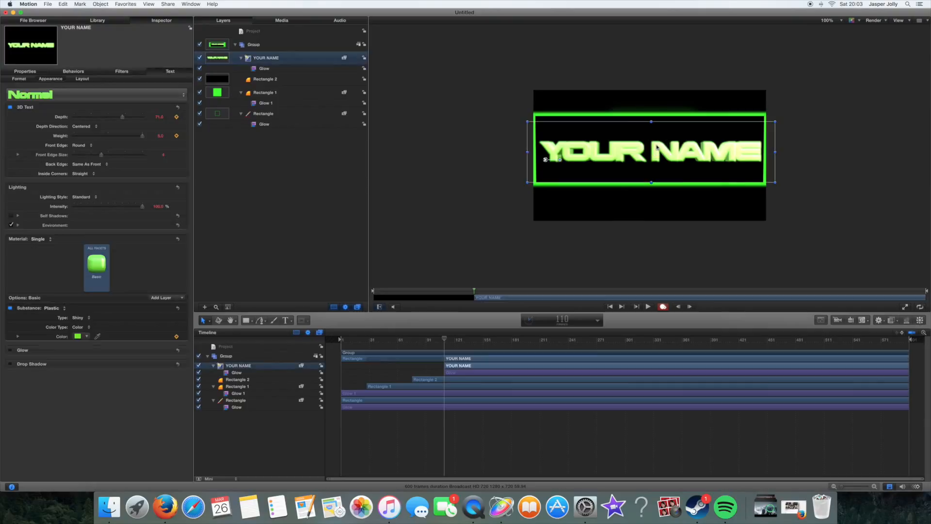
click(97, 20)
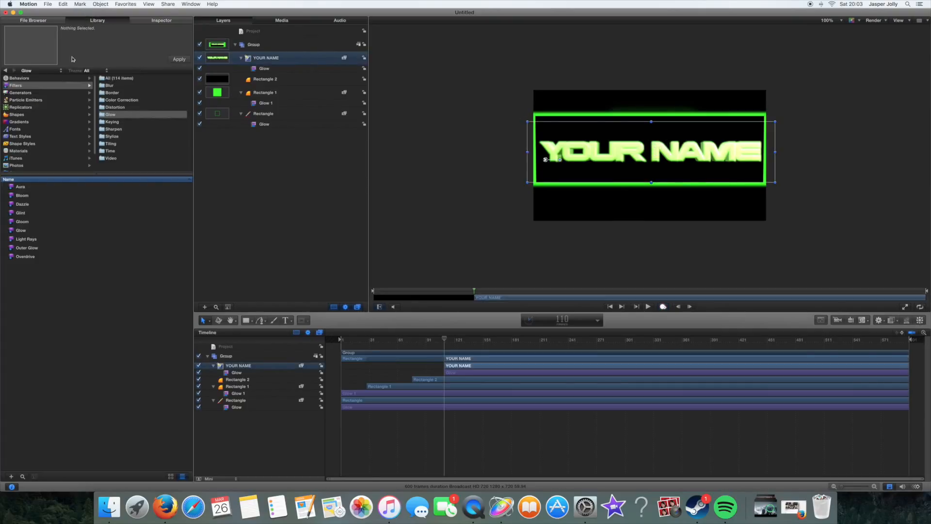
click(19, 78)
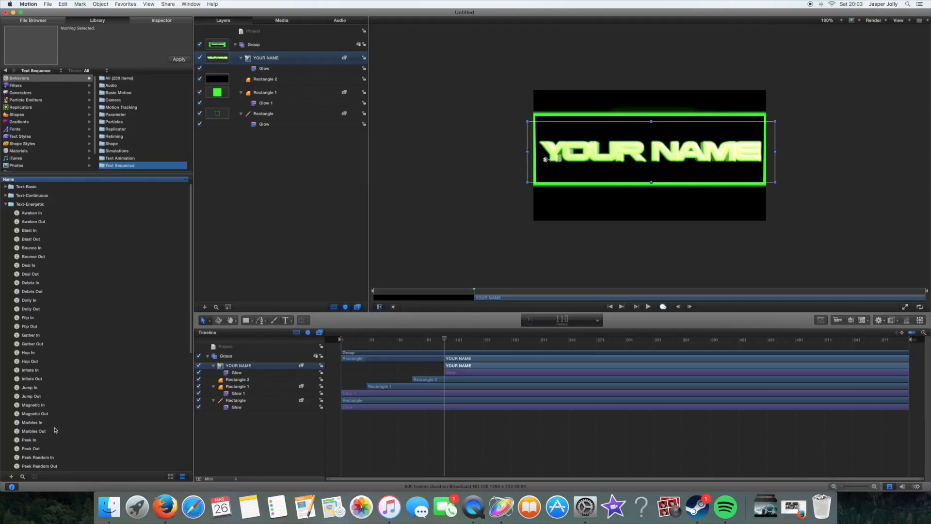
scroll(53, 441, down, 2)
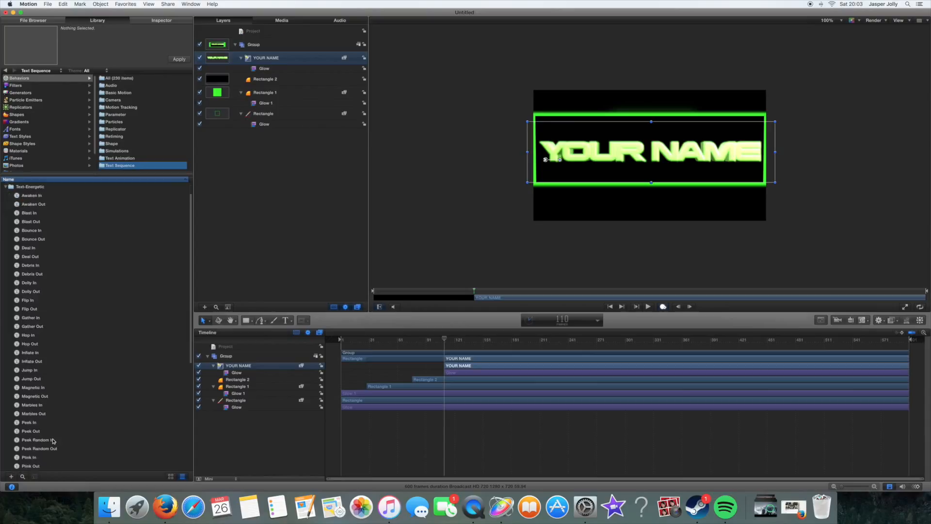
scroll(53, 440, down, 5)
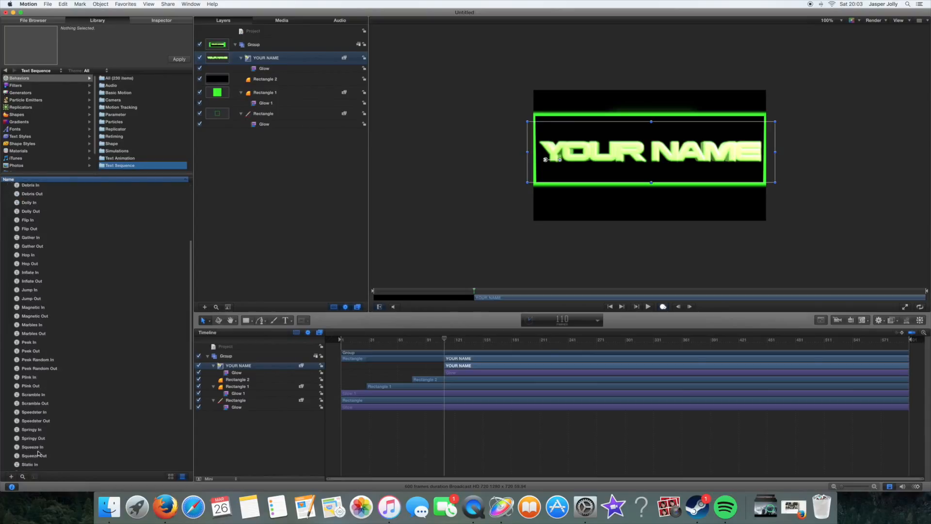
drag(29, 467, 252, 57)
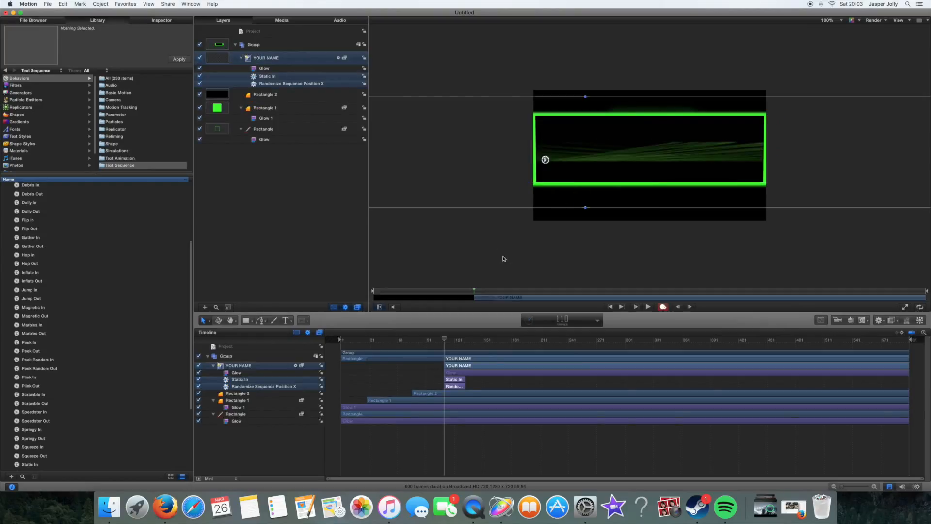
click(405, 394)
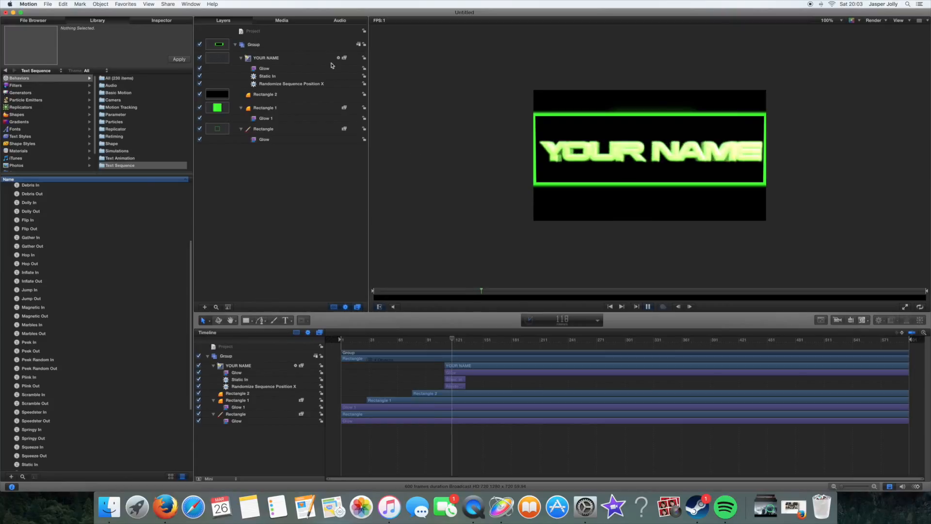
click(168, 4)
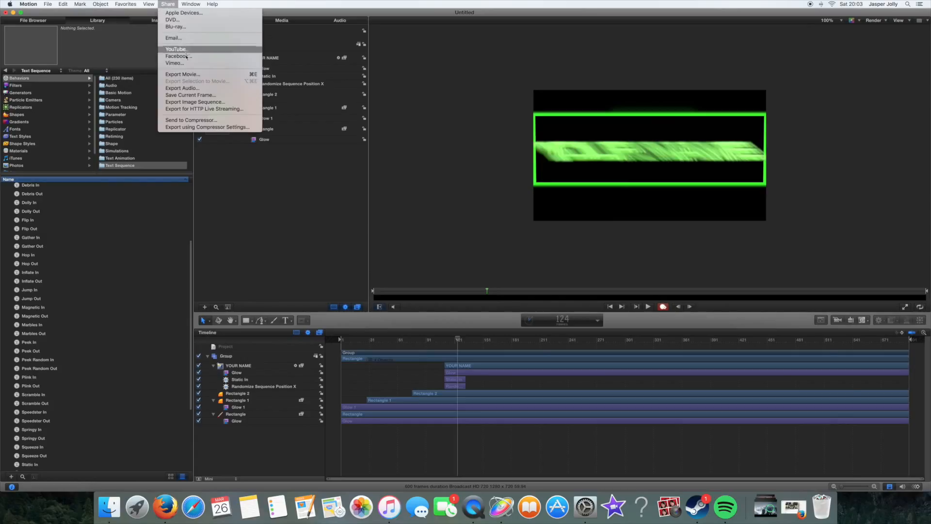
click(183, 74)
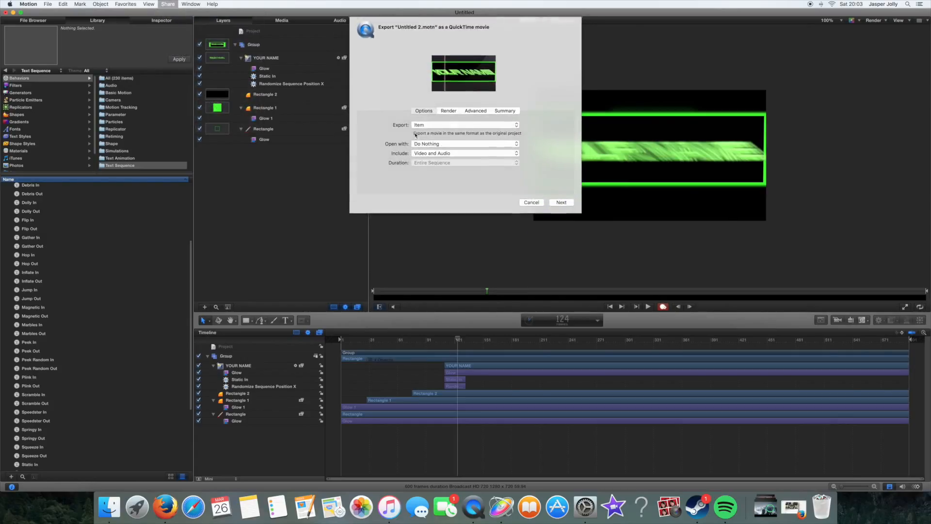
click(531, 203)
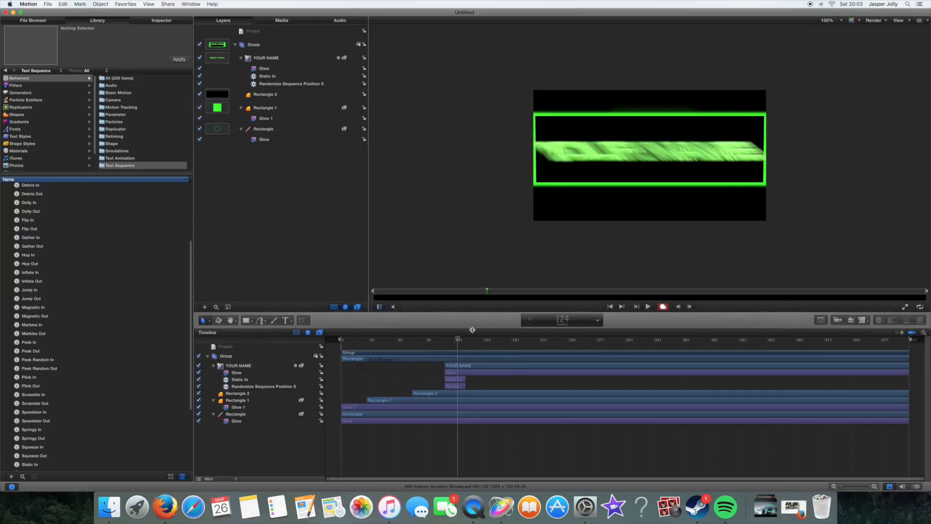
Step: Play the title animation, and try adding a camera with the 2D groups switched to 3D
key(space)
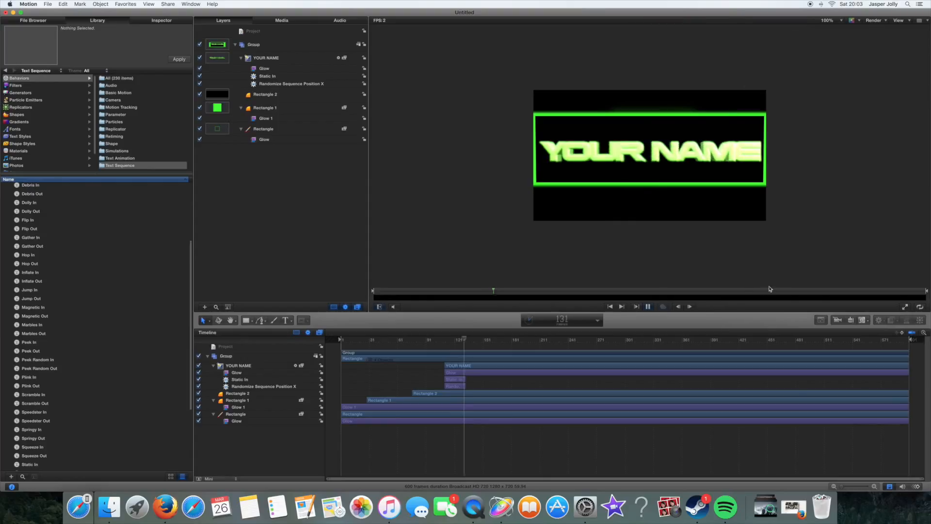
key(space)
click(837, 322)
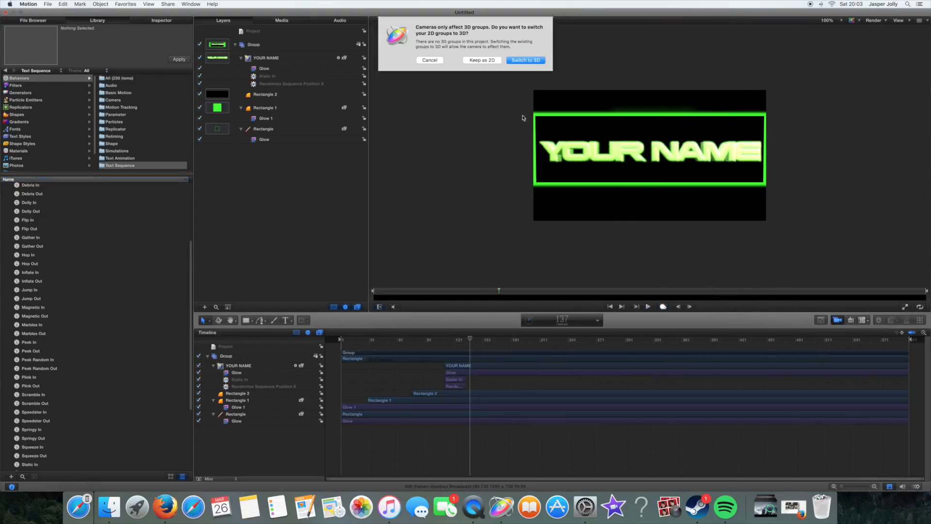
click(526, 60)
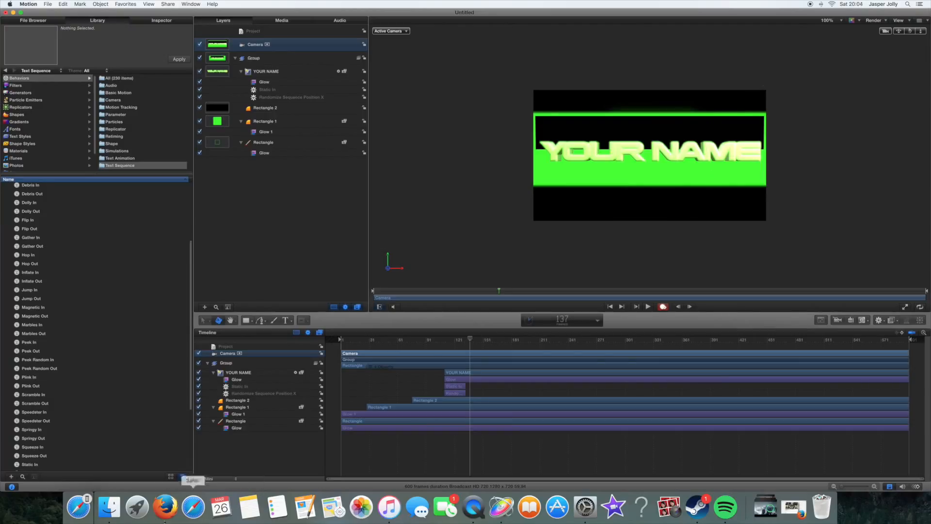
drag(374, 338, 487, 336)
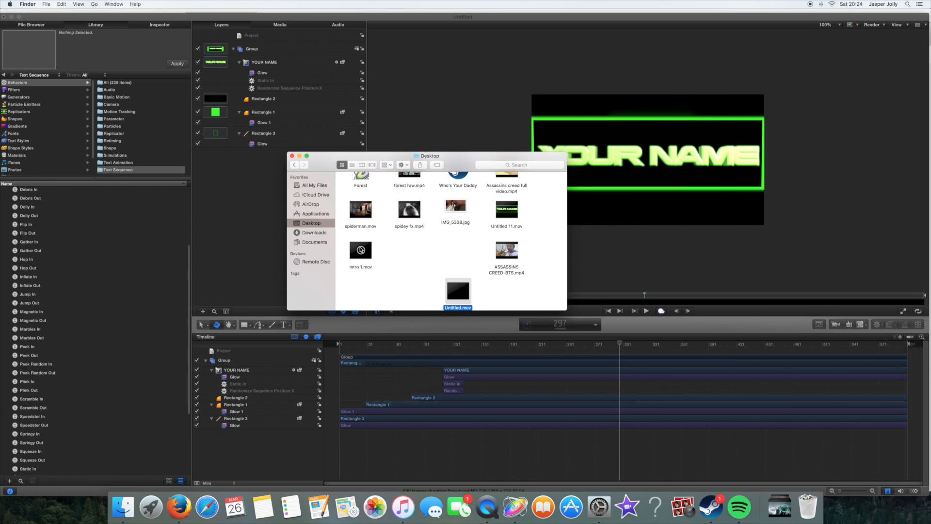
Step: Replace the original group's layers with the rendered clip "Untitled 11.mov" from the Desktop, starting at the first frame of the timeline
drag(513, 220, 443, 433)
click(420, 369)
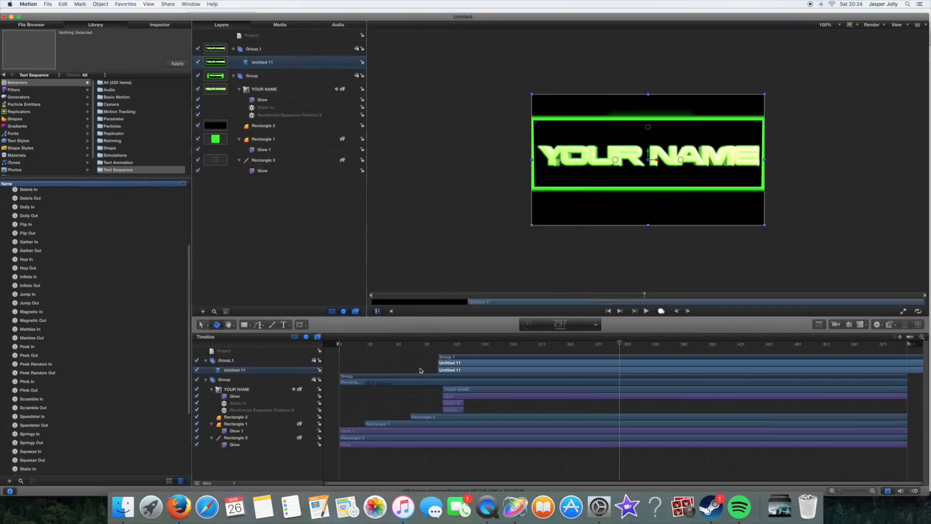
click(420, 386)
key(BackSpace)
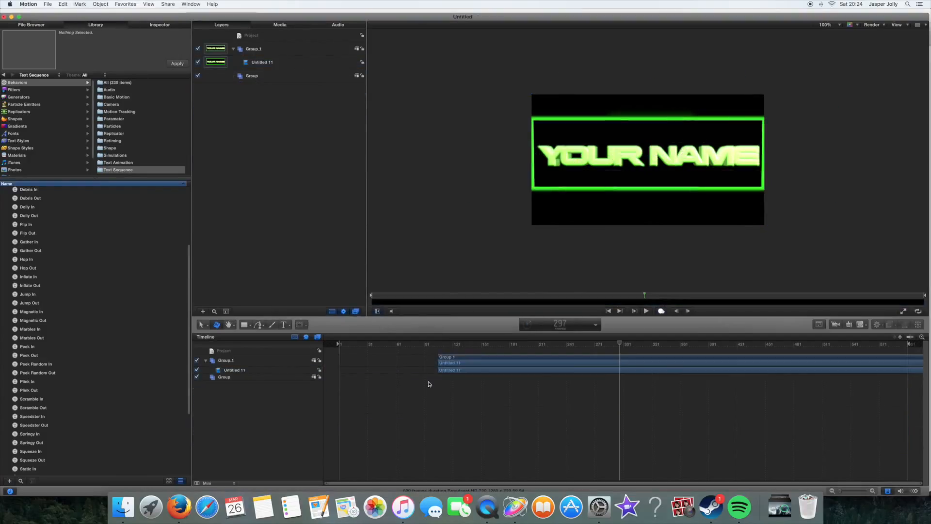
drag(452, 366, 354, 358)
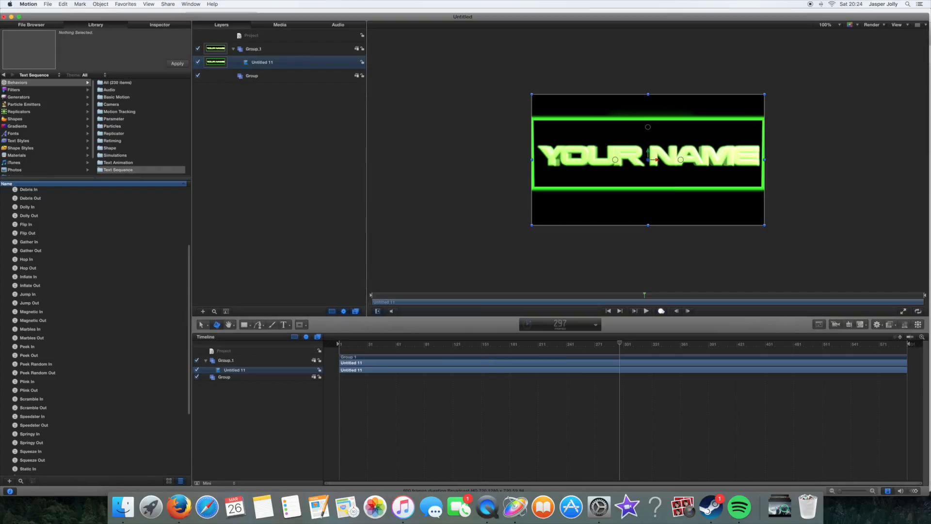
Step: Add a camera with the 2D groups switched to 3D, and animate it dollying in through the title up to frame 319
click(835, 323)
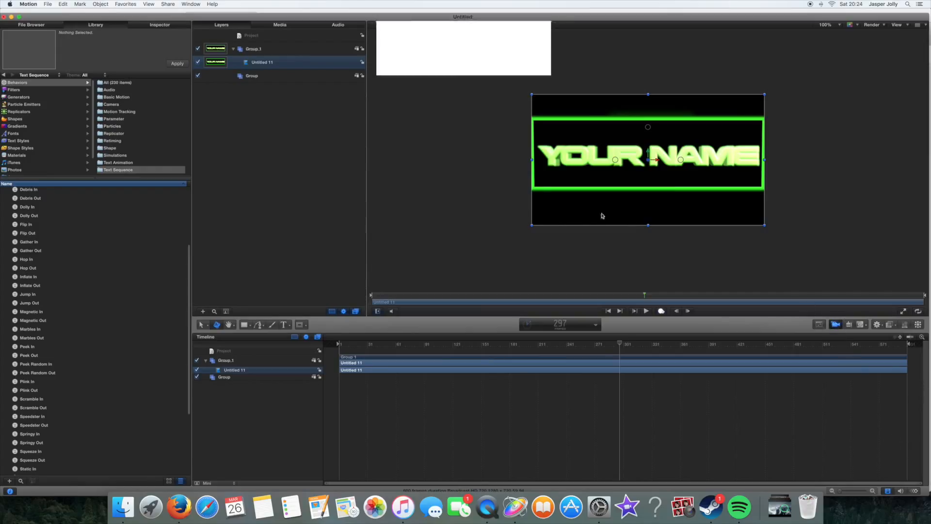
click(524, 64)
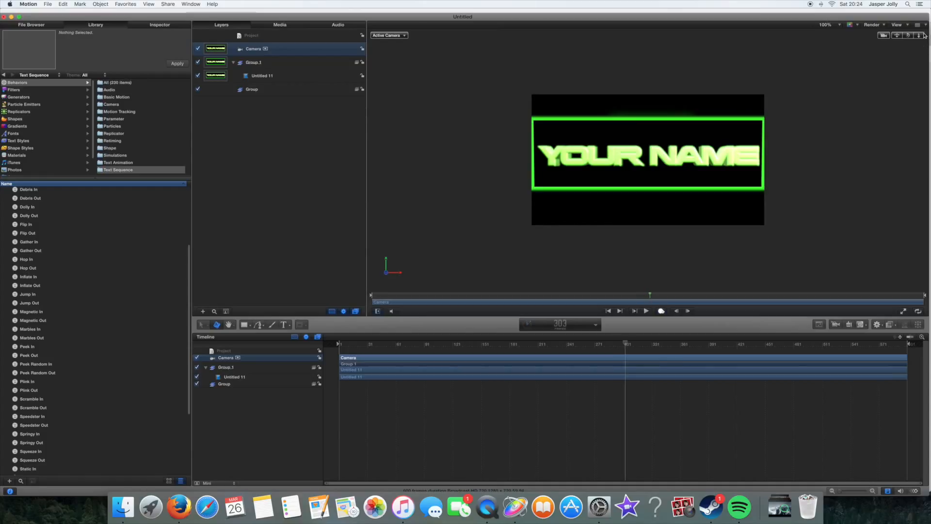
drag(922, 35, 923, 37)
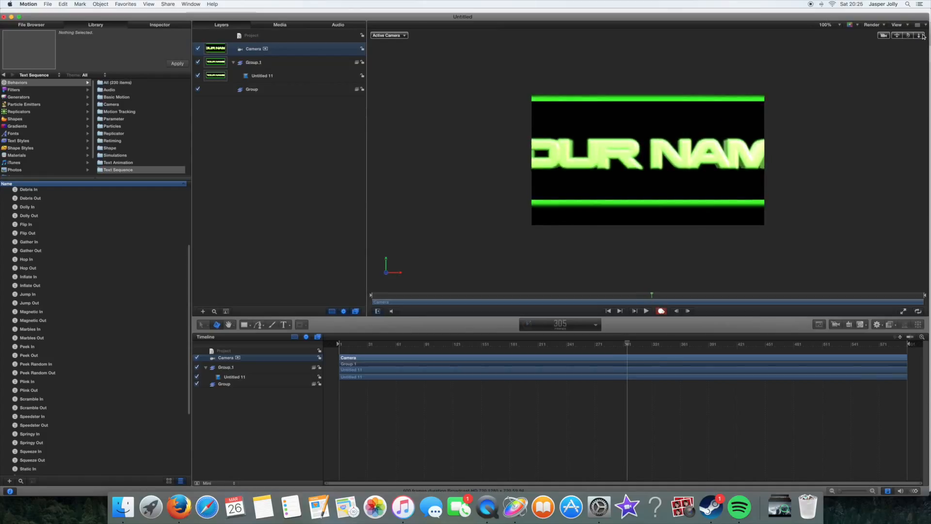
drag(922, 36, 920, 37)
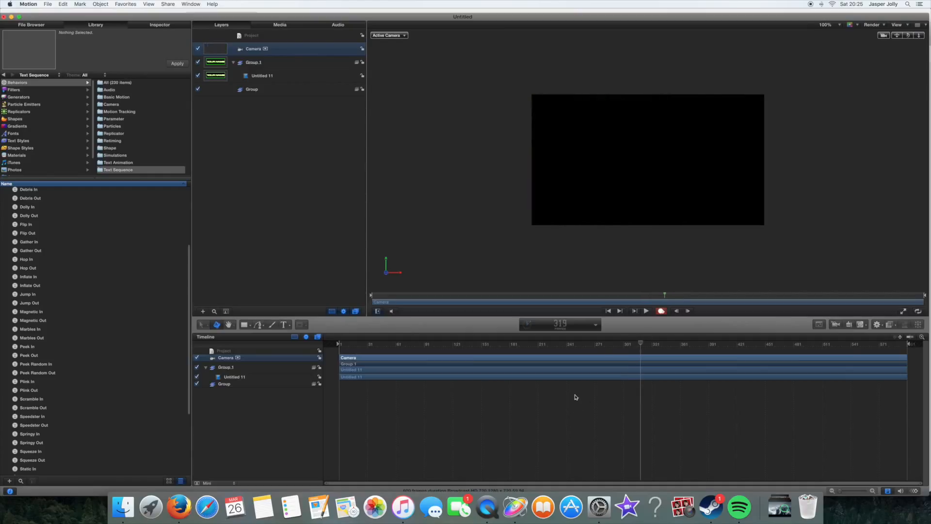
Step: Play back the camera move over the title from earlier in the timeline, and stop the playback
click(596, 350)
key(space)
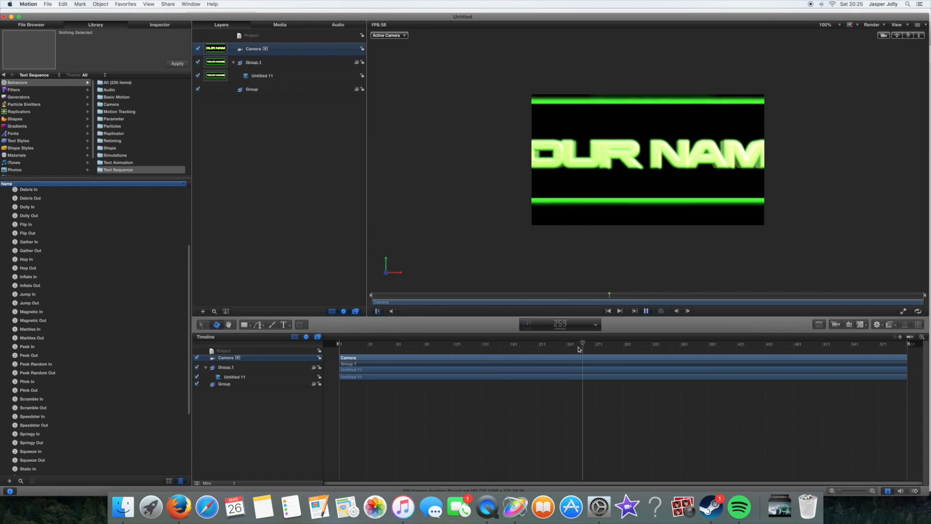
key(space)
Step: Step through the intro from its first frame to frame 64, and play the remaining camera move up to frame 326
drag(525, 354, 328, 347)
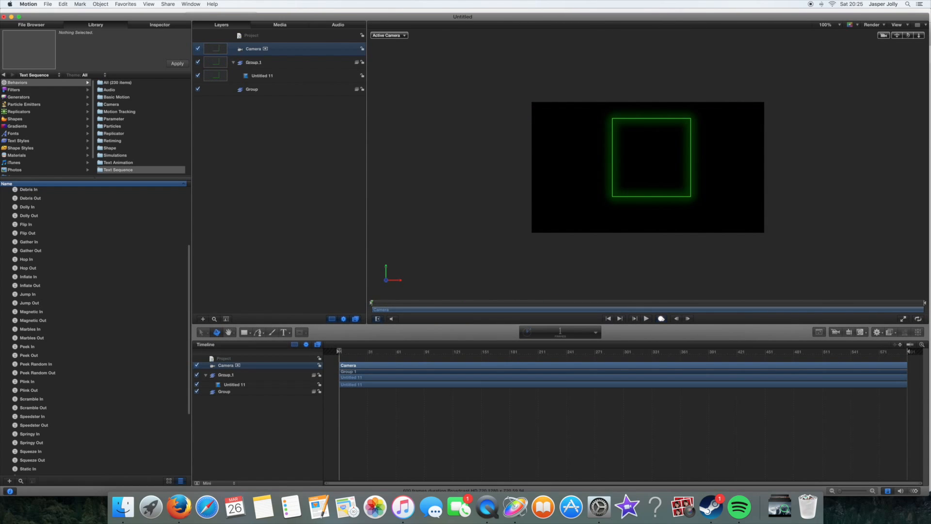
drag(918, 35, 897, 36)
key(Right)
key(Right)
key(Right)
key(Right)
key(Right)
key(Right)
key(Right)
key(Right)
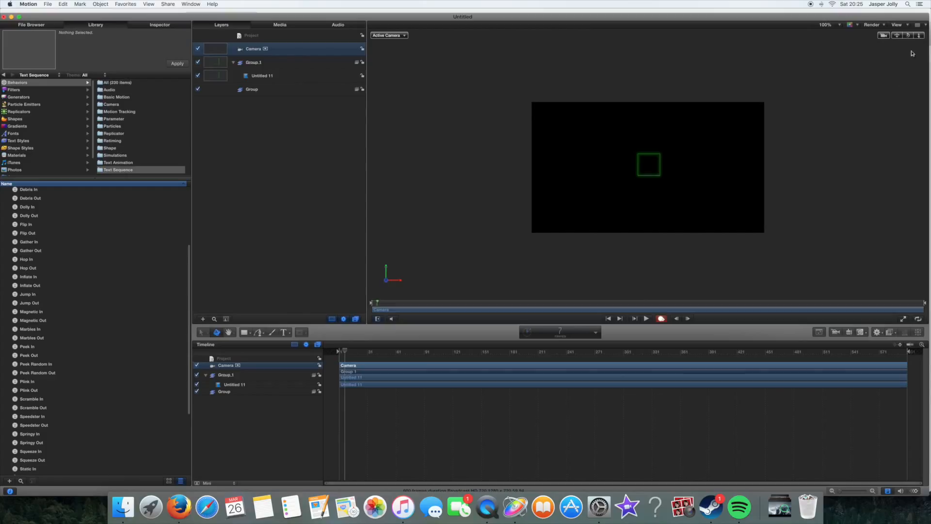
key(Right)
key(Right)
key(Right)
key(Right)
key(Right)
key(Right)
key(Right)
key(Right)
key(Right)
key(Right)
key(Right)
key(Right)
key(Right)
key(Right)
key(Right)
key(Right)
key(Right)
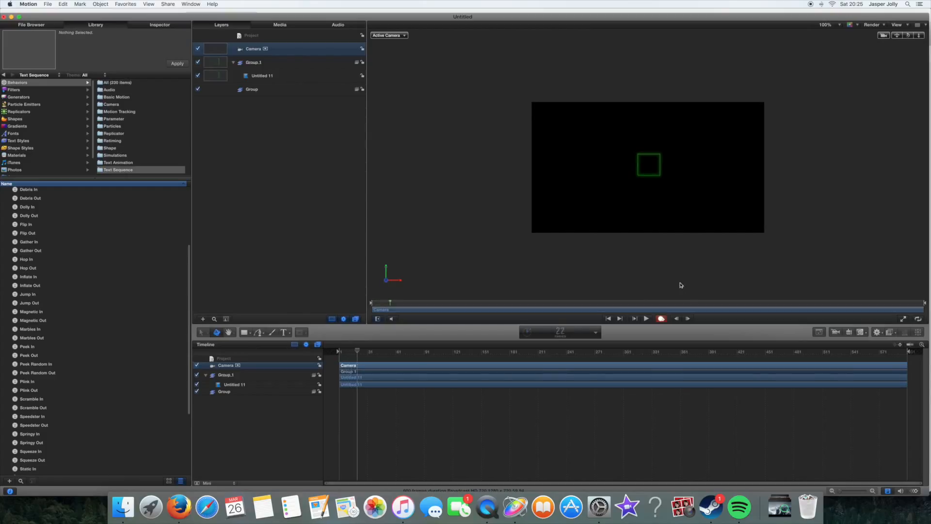
key(Right)
key(Right)
key(Right)
key(Right)
key(Right)
key(Right)
key(Right)
key(Right)
key(Right)
key(Right)
key(Right)
key(Right)
key(Right)
key(Right)
key(Right)
key(Right)
key(Right)
key(Right)
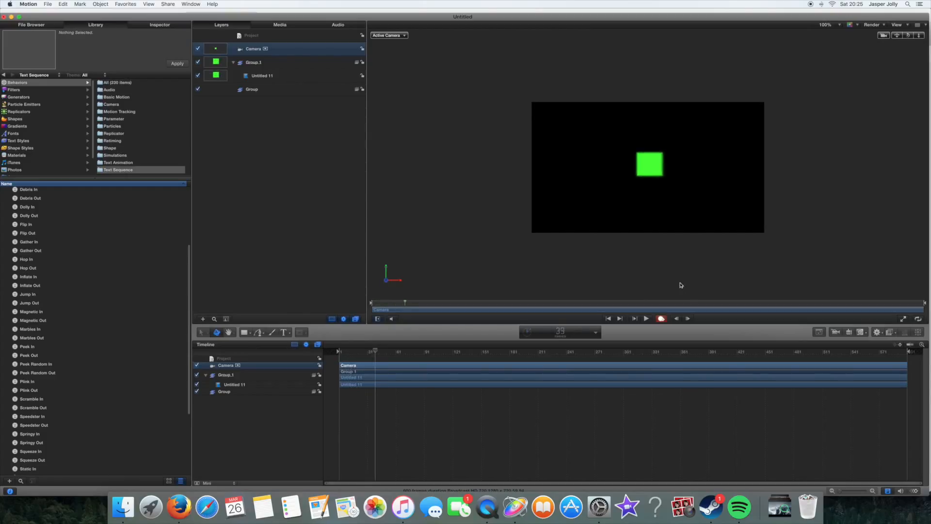
key(Right)
key(Right)
key(Right)
key(Right)
key(Right)
key(Right)
key(Right)
key(Right)
key(Right)
key(Right)
key(Right)
key(Right)
key(Right)
key(Right)
key(Right)
key(Right)
key(Right)
key(Right)
key(Right)
key(Right)
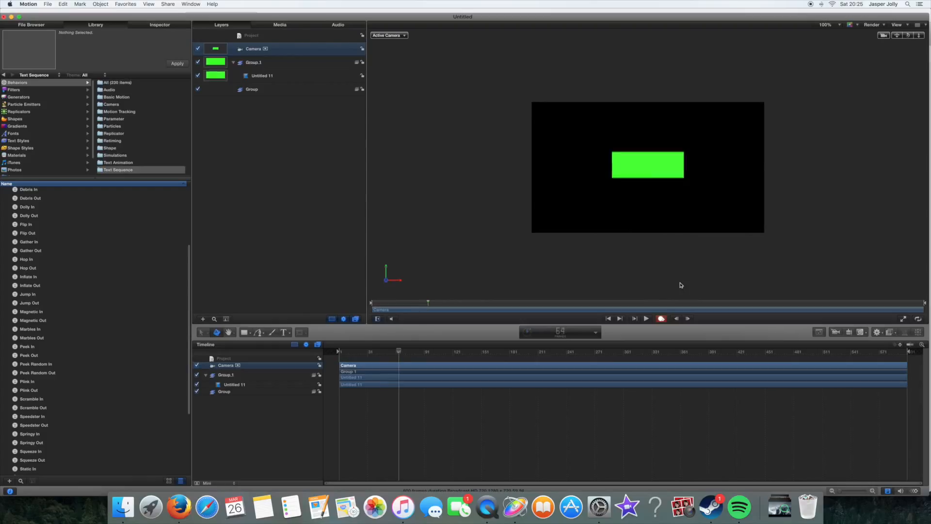
key(space)
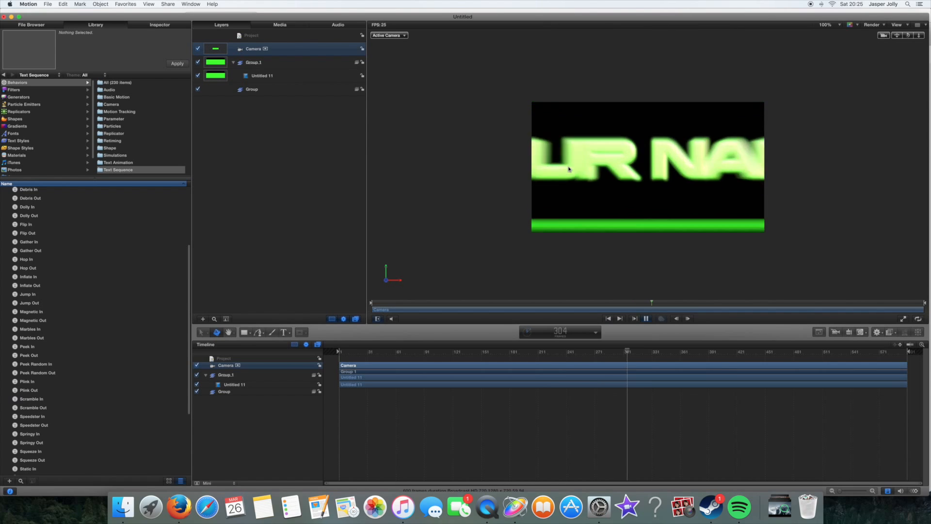
key(space)
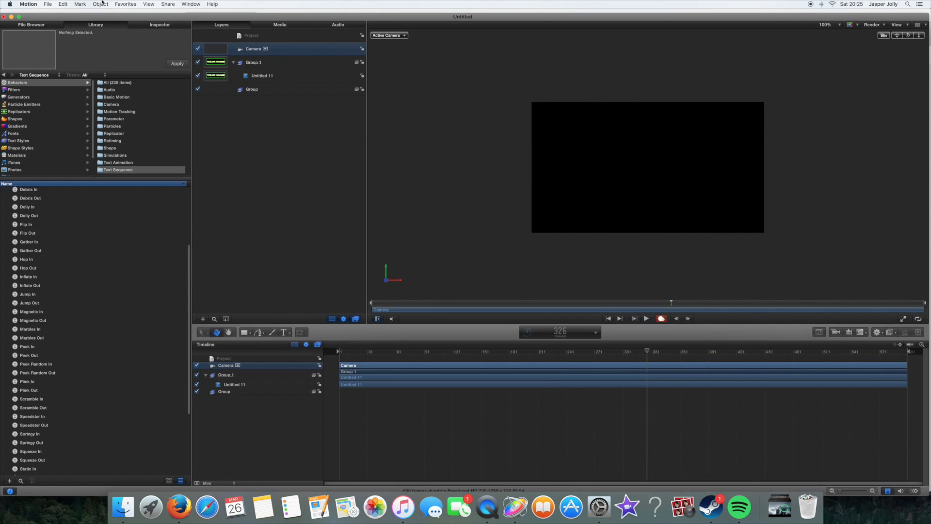
Step: Start publishing the project as a template, naming it "Intro" and reviewing the available categories
click(168, 4)
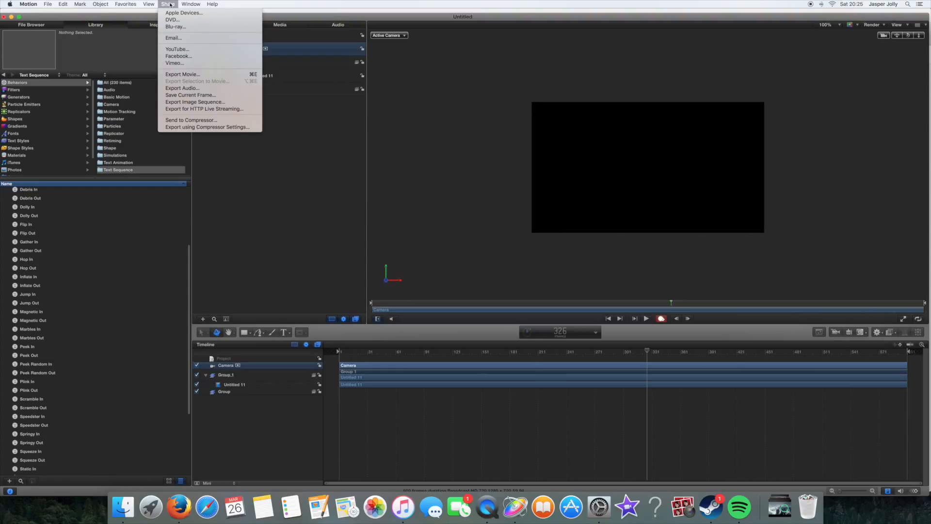
mouse_move(43, 3)
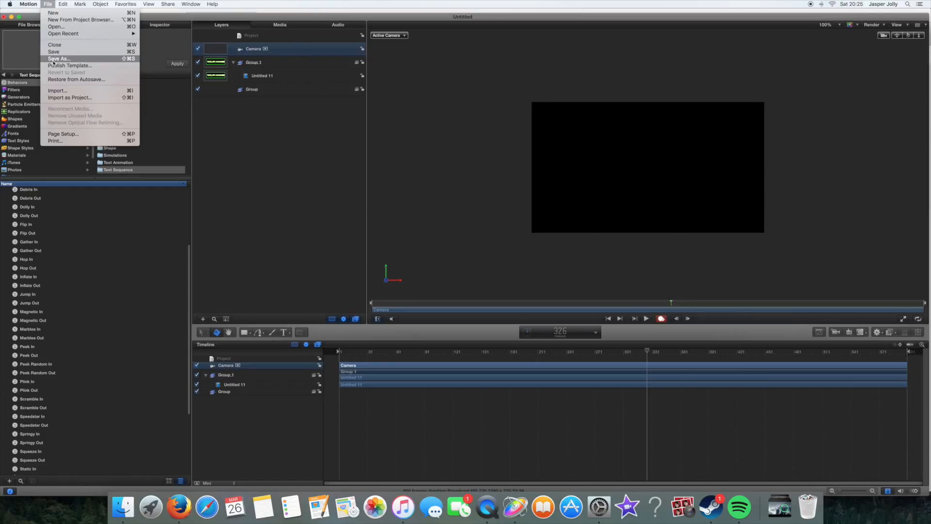
click(54, 65)
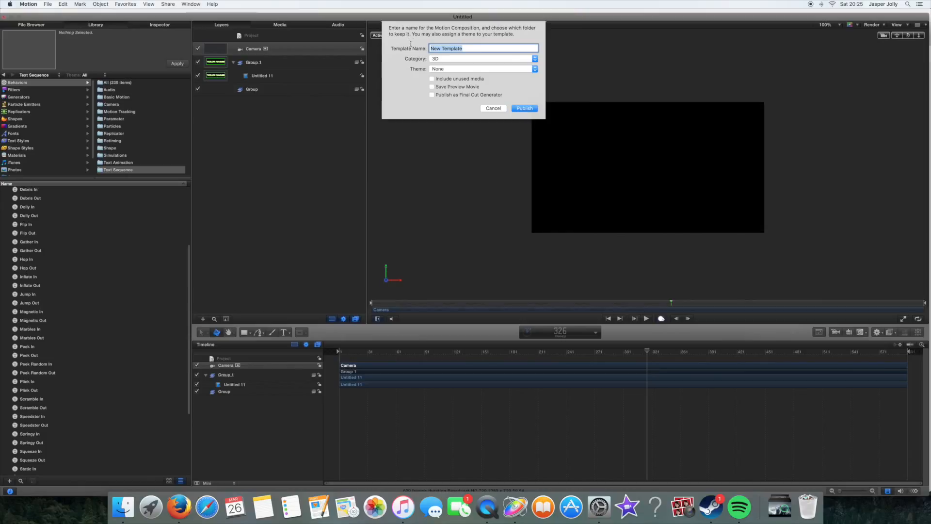
key(BackSpace)
click(450, 59)
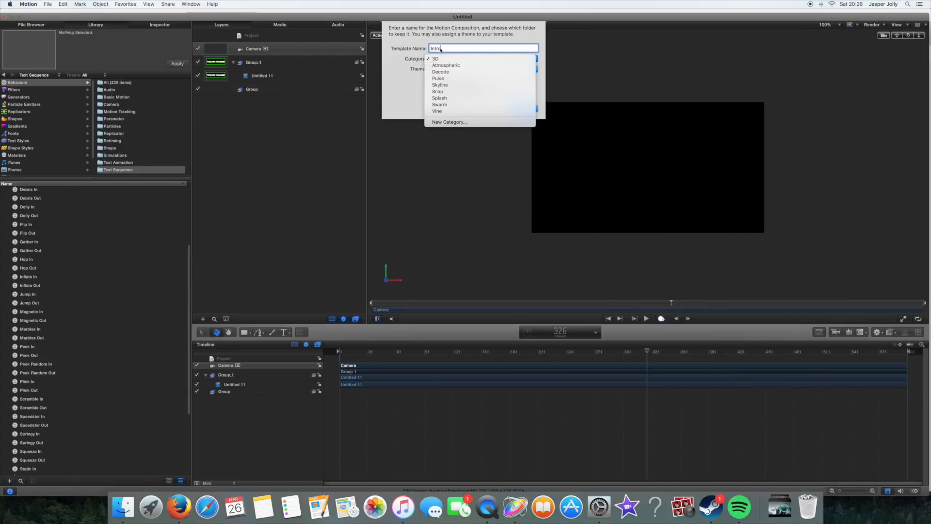
Step: Assign a new theme named "Word intro zoom" to the template, and publish it in the 3D category
click(410, 69)
click(445, 70)
click(445, 79)
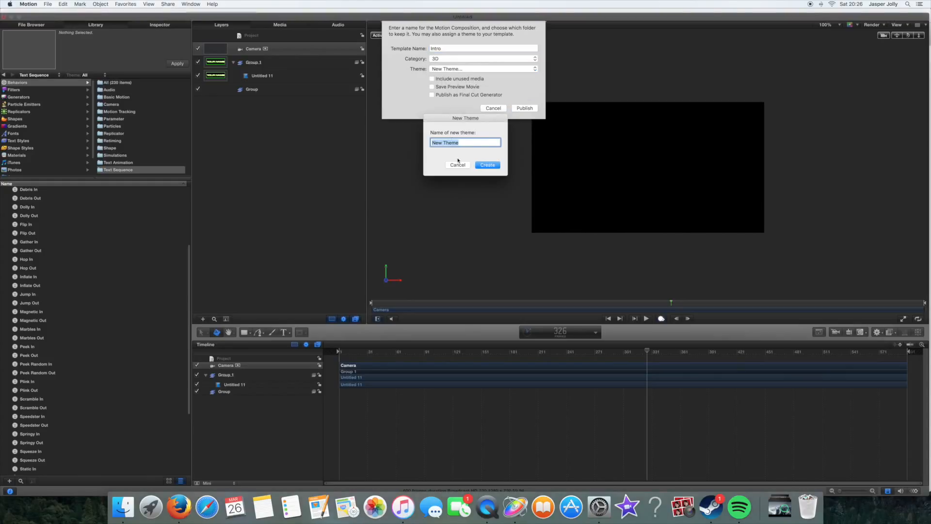
text(Word intro zoom)
key(Return)
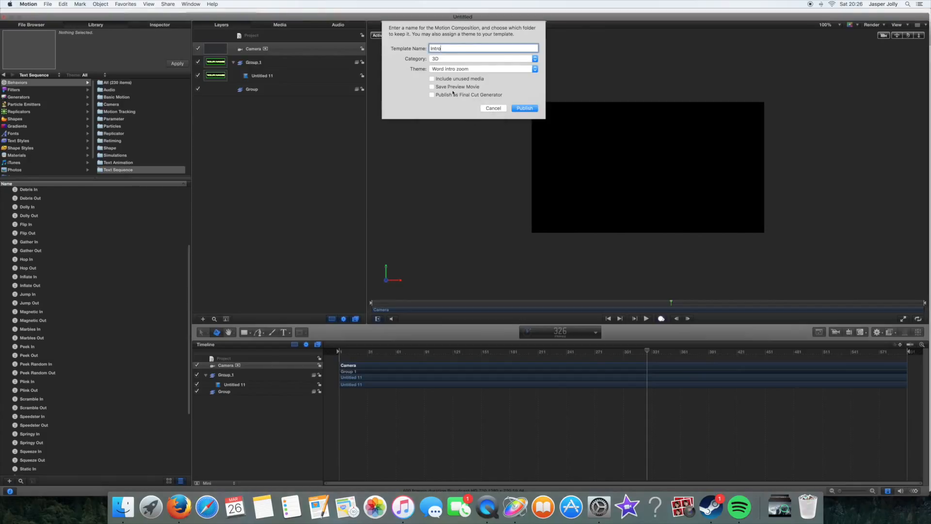
click(522, 108)
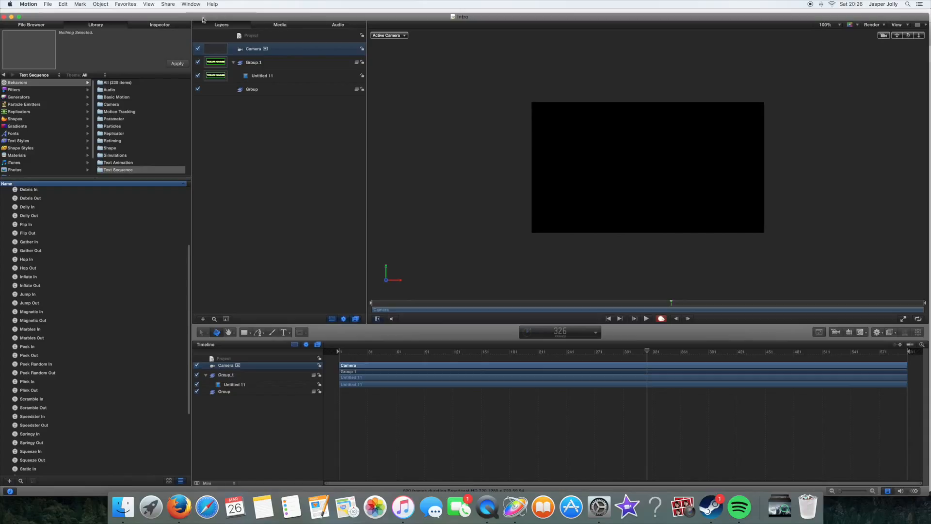
Step: Check the movie export options, and scrub through the intro from its first frame, ending on the title at frame 192
click(81, 3)
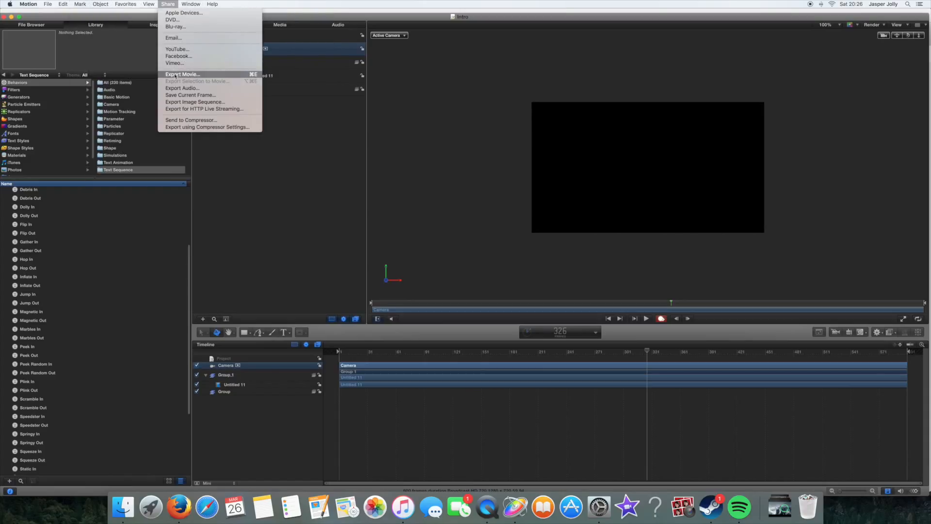
click(464, 268)
click(366, 352)
drag(365, 352, 340, 345)
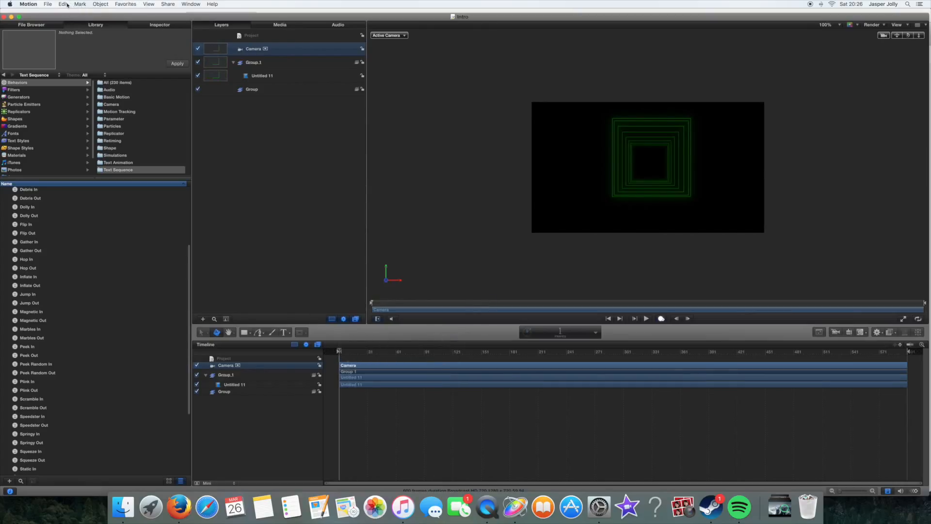
drag(374, 353, 650, 357)
drag(569, 359, 520, 360)
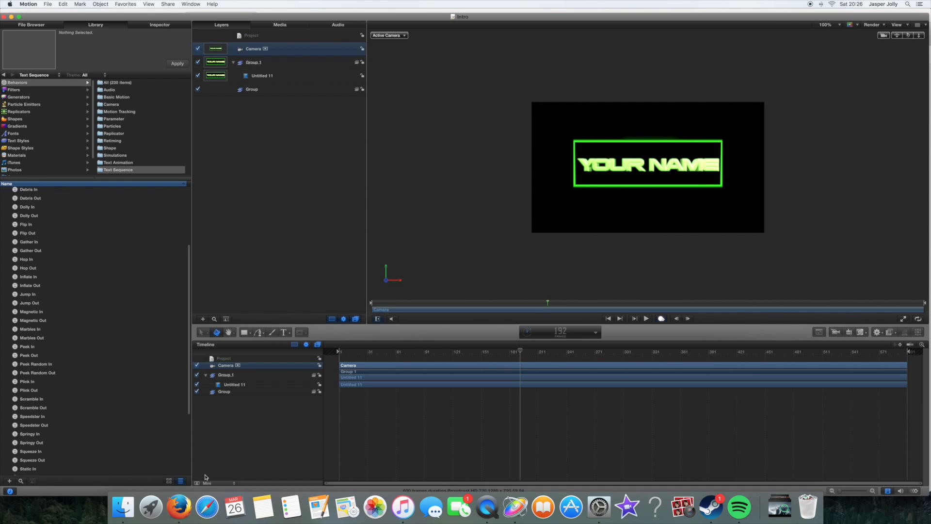
right_click(488, 506)
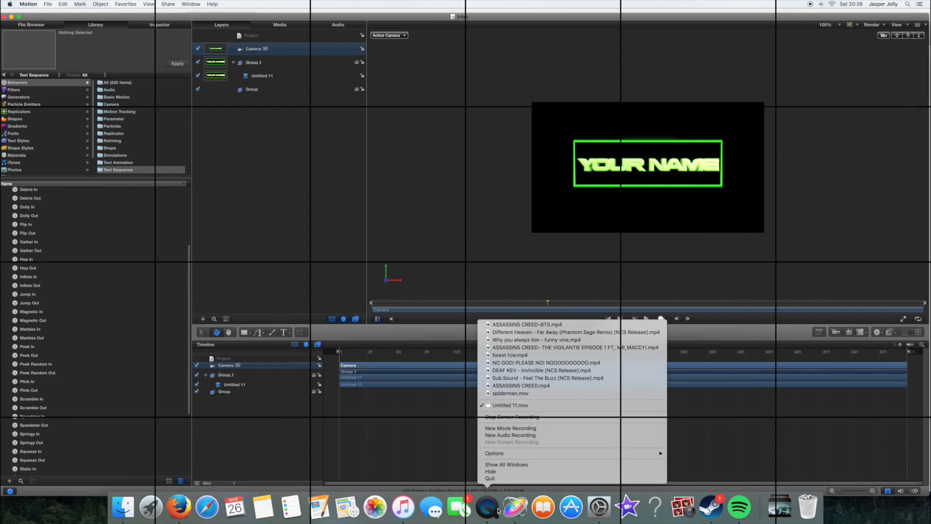